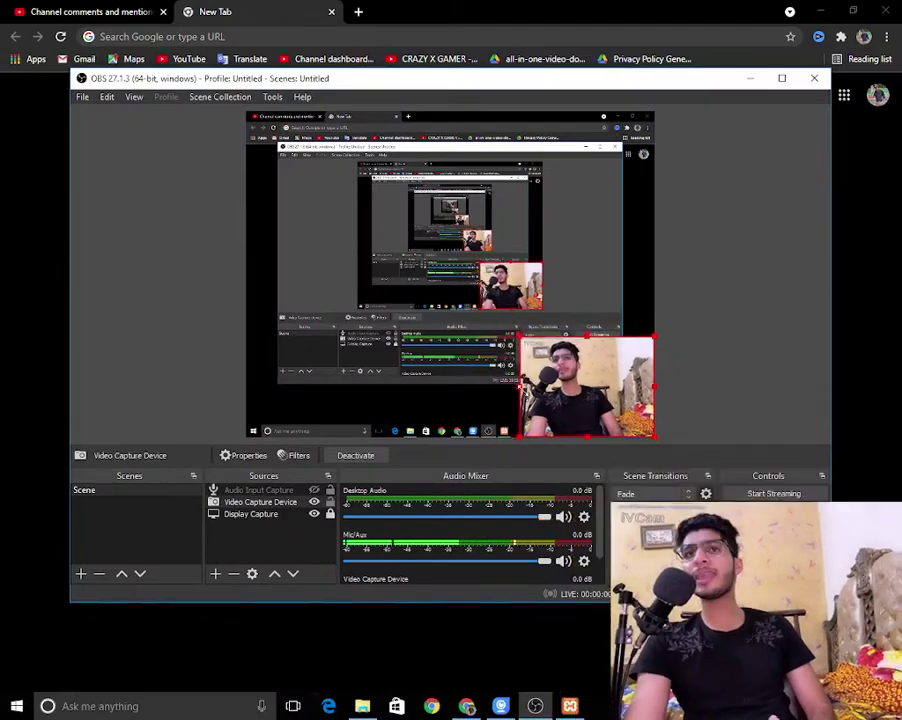
# Step: Hide OBS, load google.com in Chrome, and enter 'adsence' in the search box
pyautogui.click(749, 79)
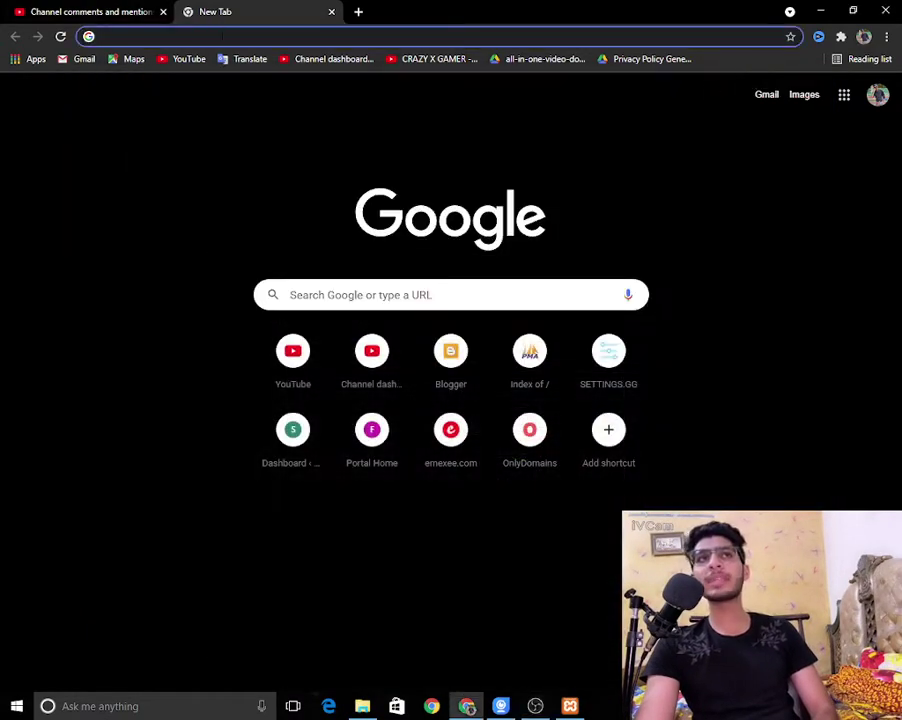
pyautogui.click(195, 37)
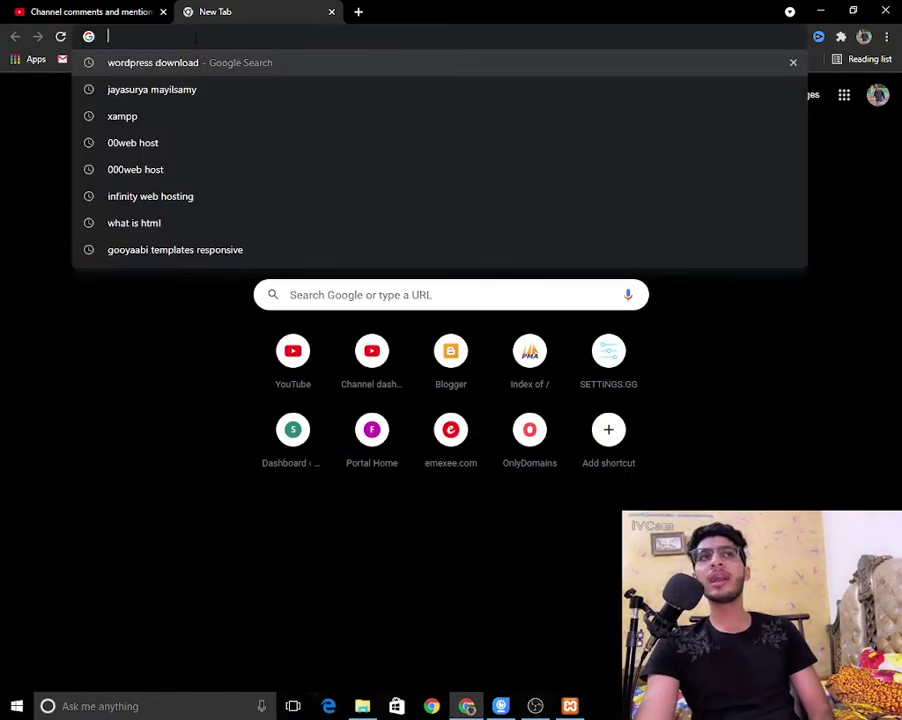
pyautogui.write('google.com')
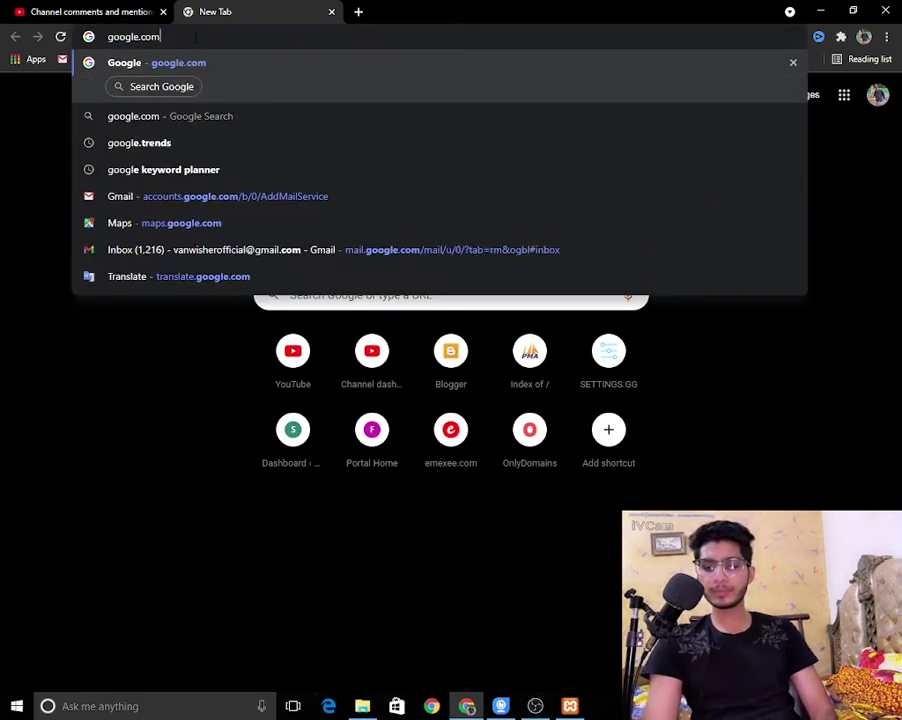
pyautogui.press('Return')
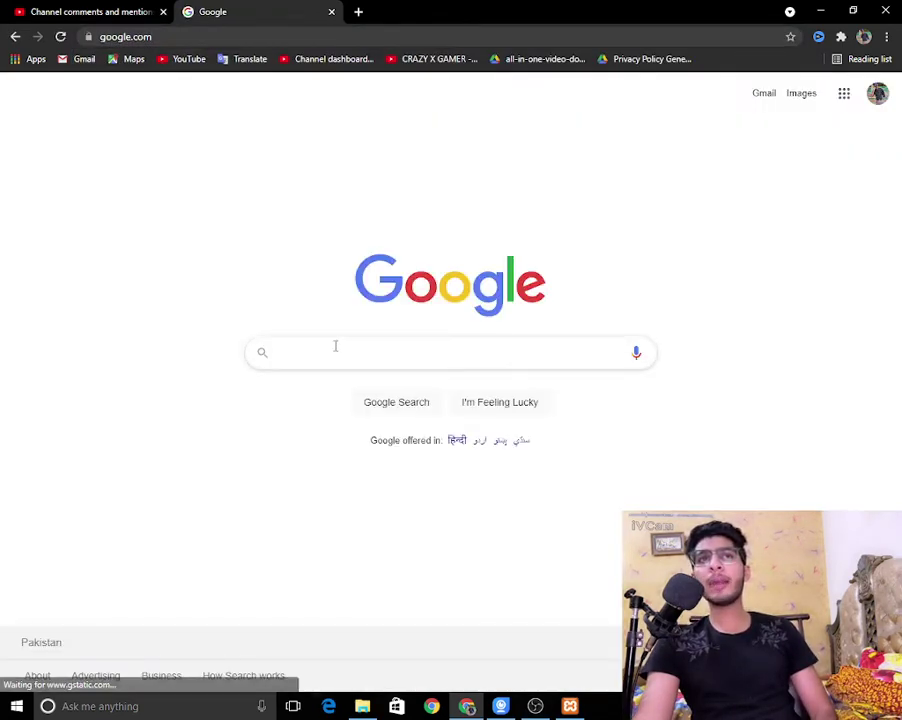
pyautogui.click(334, 346)
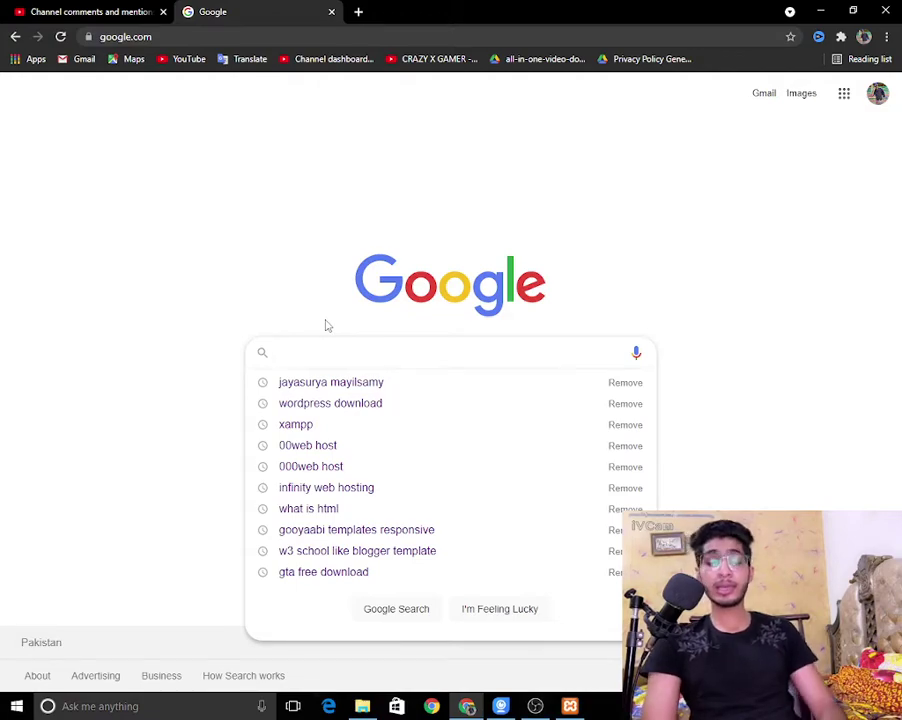
pyautogui.write('adsence')
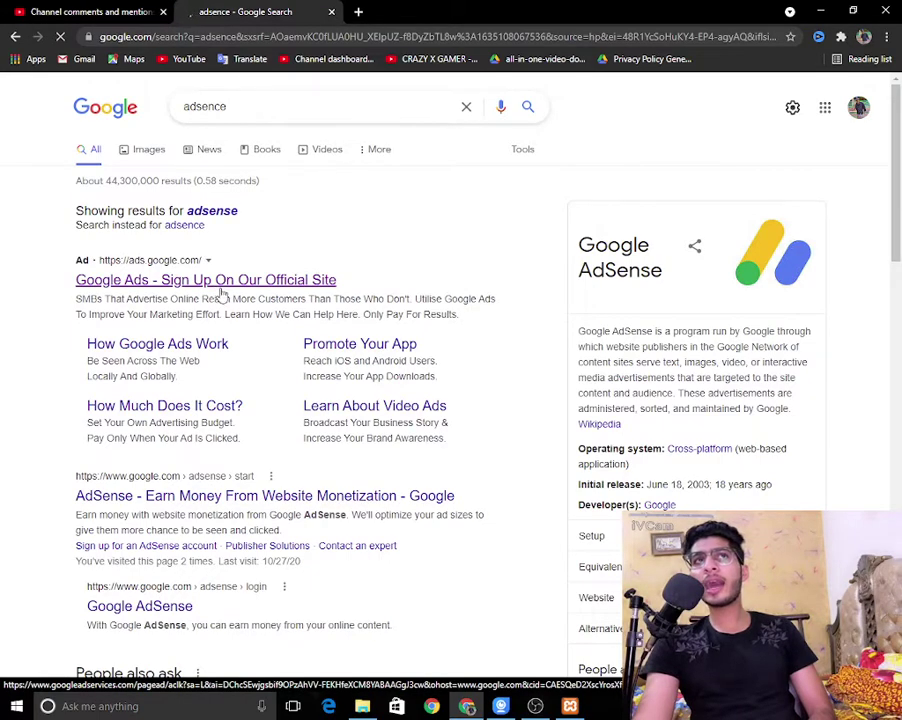
# Step: Visit the Google Ads result, dismiss the COVID-19 notice, try Start Now, then go back twice
pyautogui.click(218, 291)
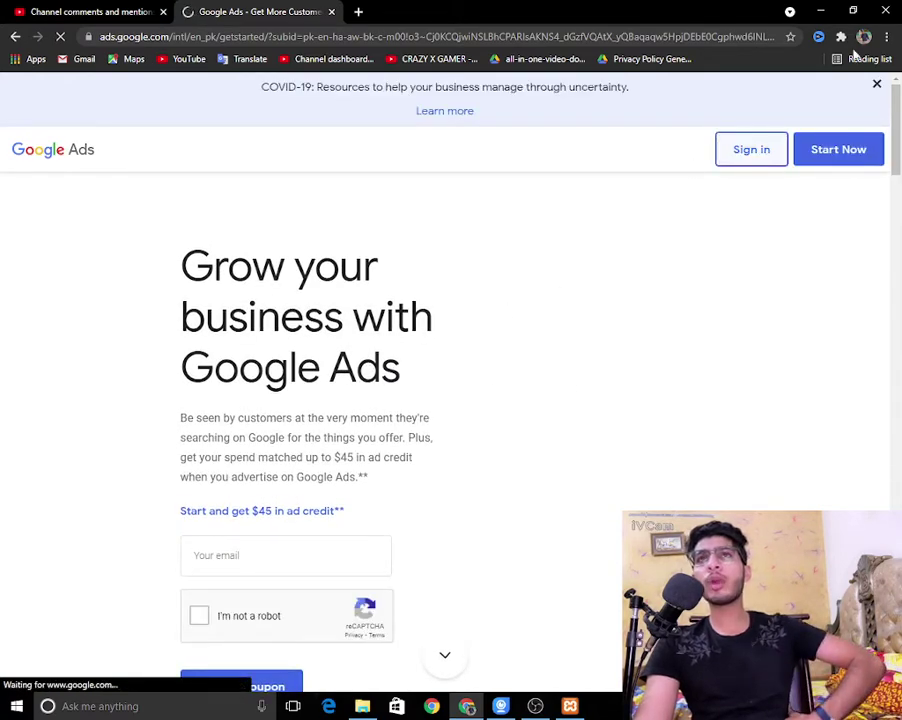
pyautogui.click(876, 85)
pyautogui.click(838, 95)
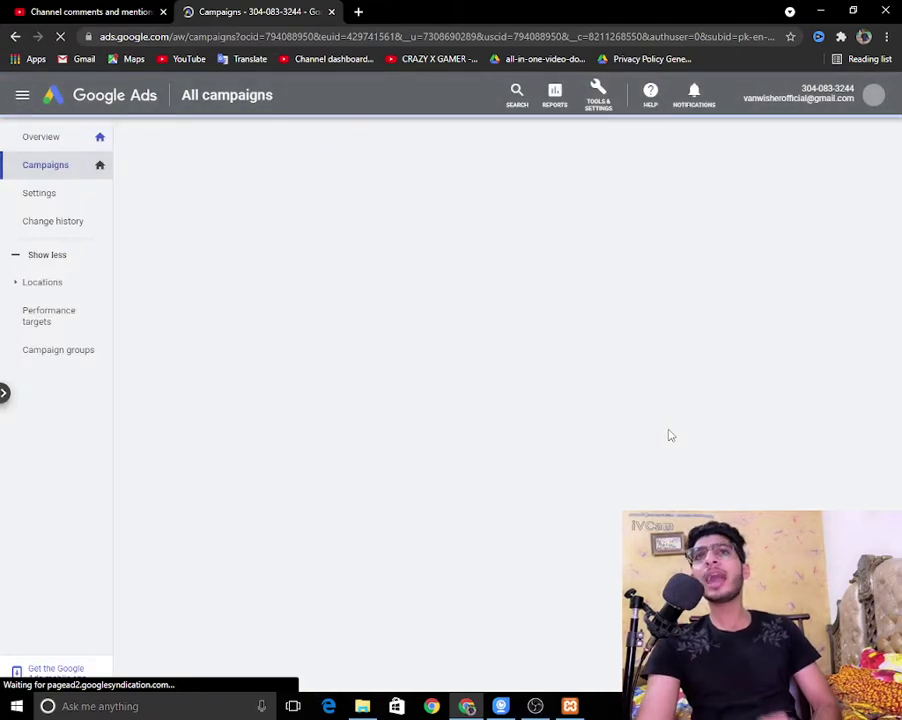
pyautogui.click(14, 37)
pyautogui.click(14, 37)
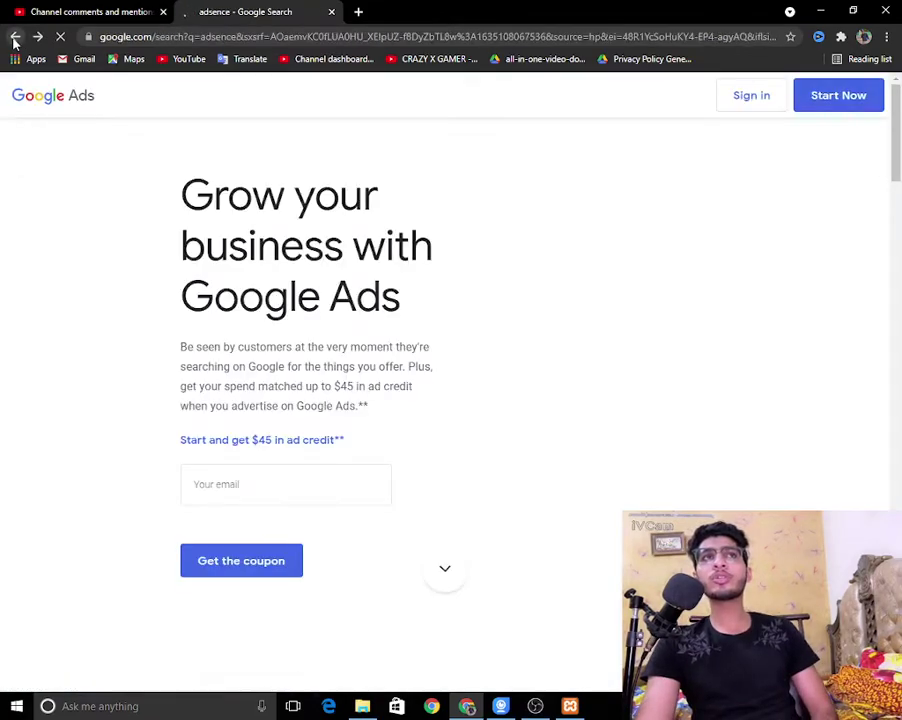
# Step: Search for 'google adsence' and open the official AdSense website result
pyautogui.click(284, 105)
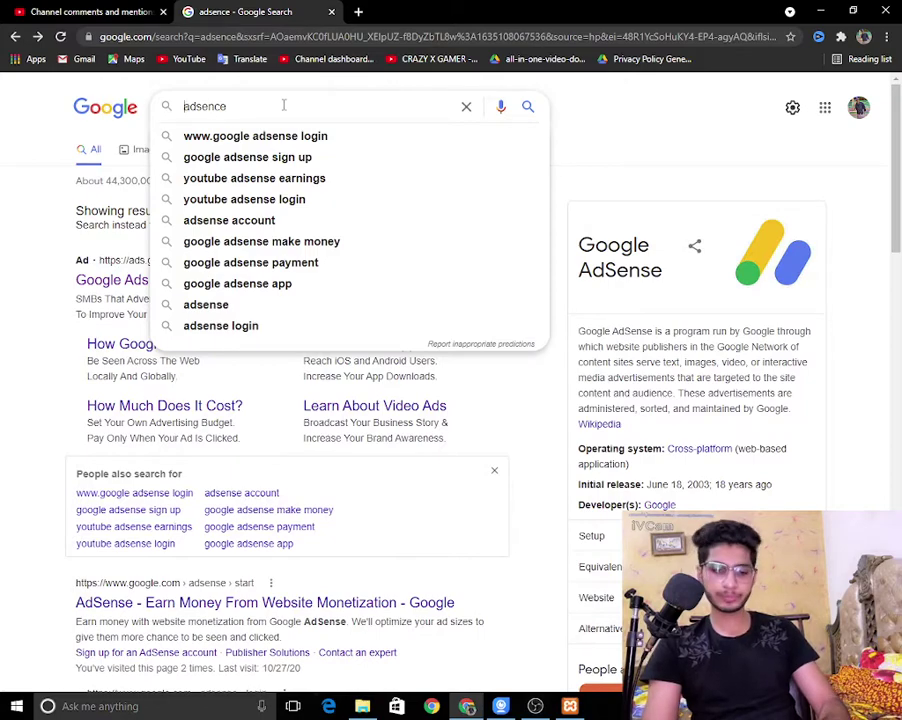
pyautogui.write('google')
pyautogui.press('Return')
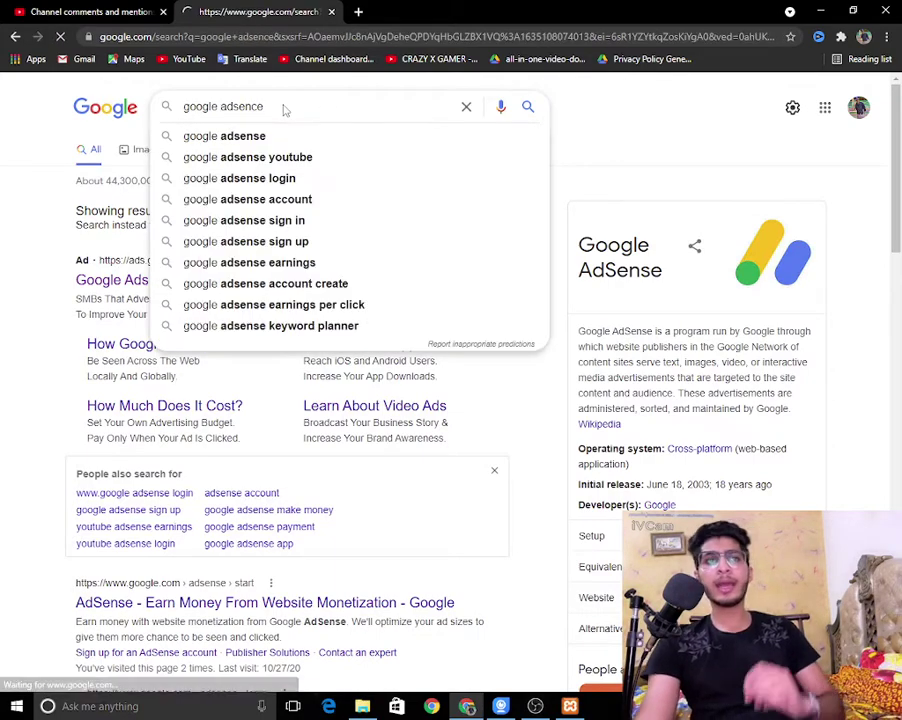
pyautogui.scroll(-3, 280, 418)
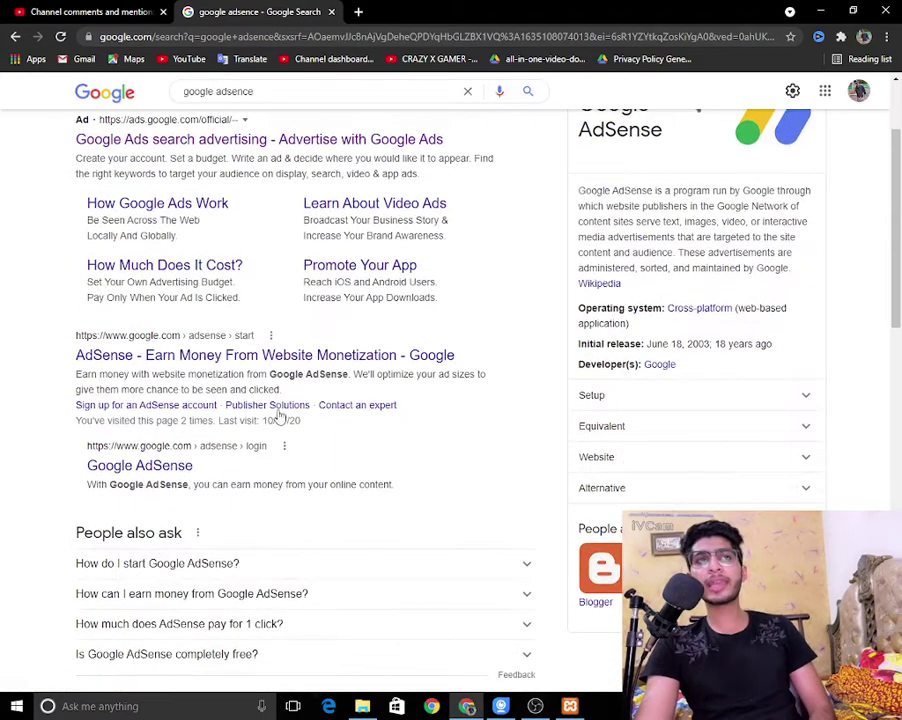
pyautogui.click(297, 365)
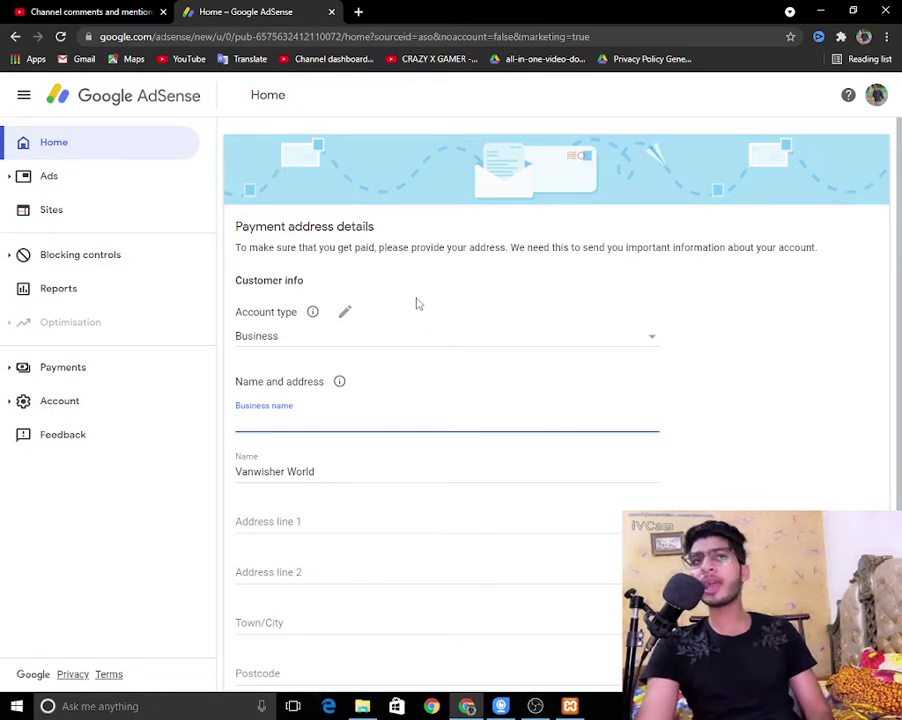
# Step: Change the payment account type from Business to Individual
pyautogui.click(393, 343)
pyautogui.click(393, 346)
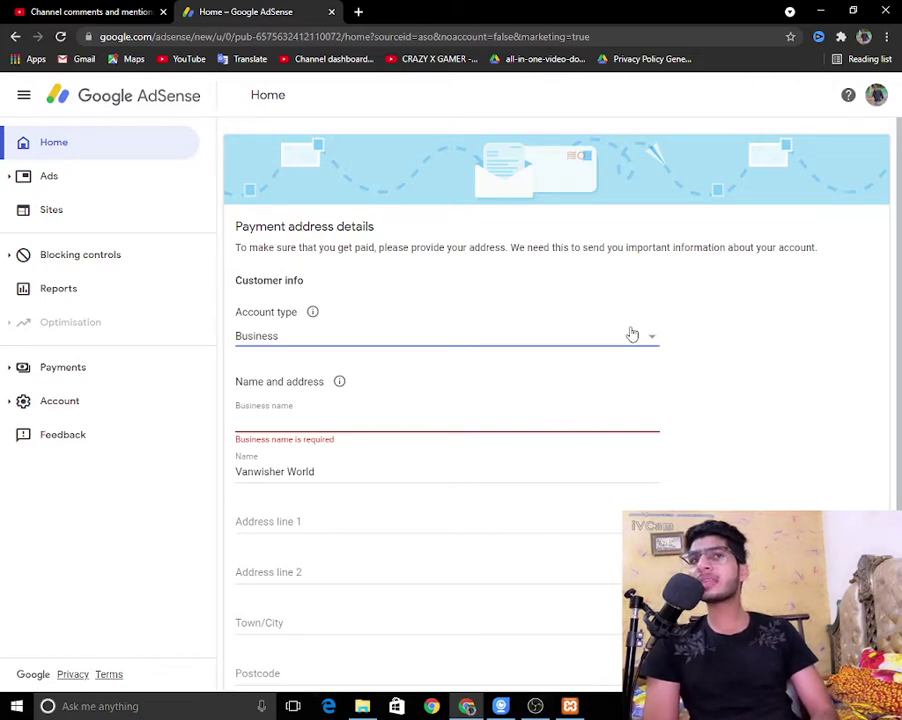
pyautogui.click(547, 348)
pyautogui.click(275, 315)
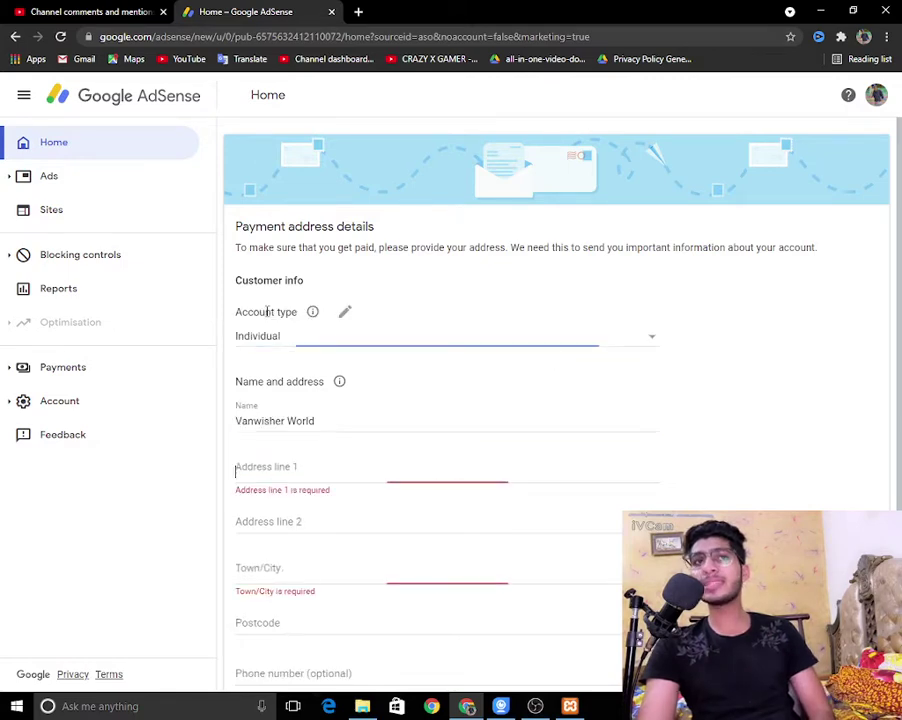
pyautogui.click(294, 341)
pyautogui.click(294, 341)
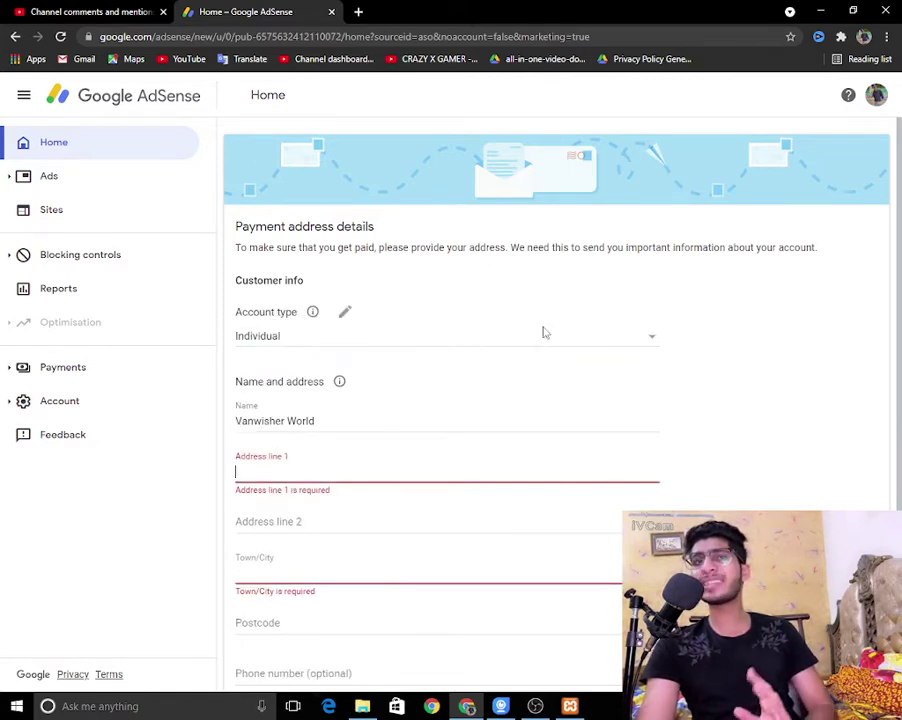
# Step: Replace the prefilled payee name with the owner's full name
pyautogui.click(376, 419)
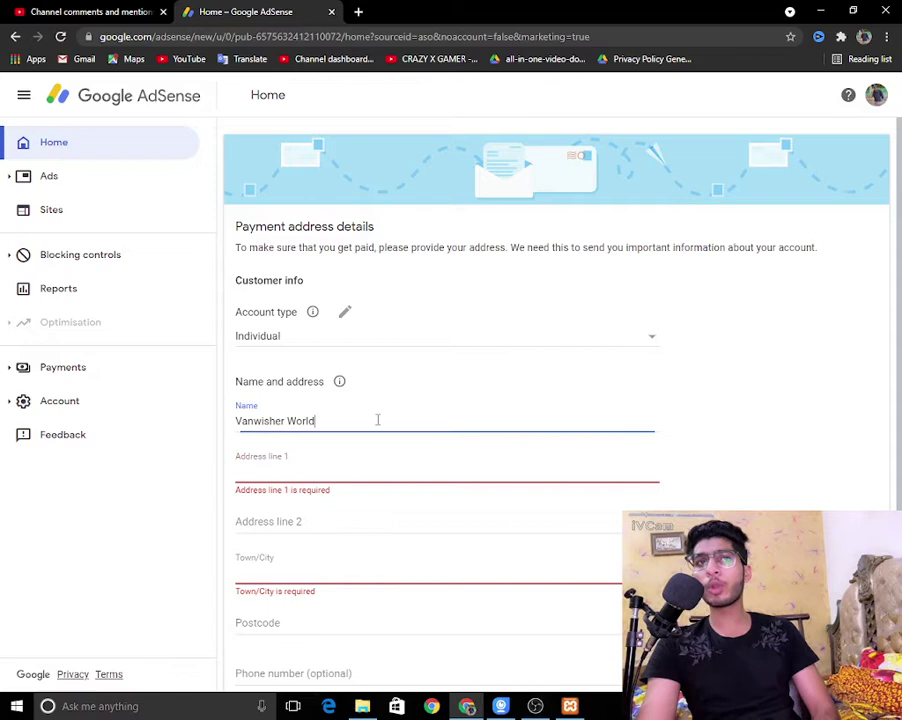
pyautogui.tripleClick(260, 422)
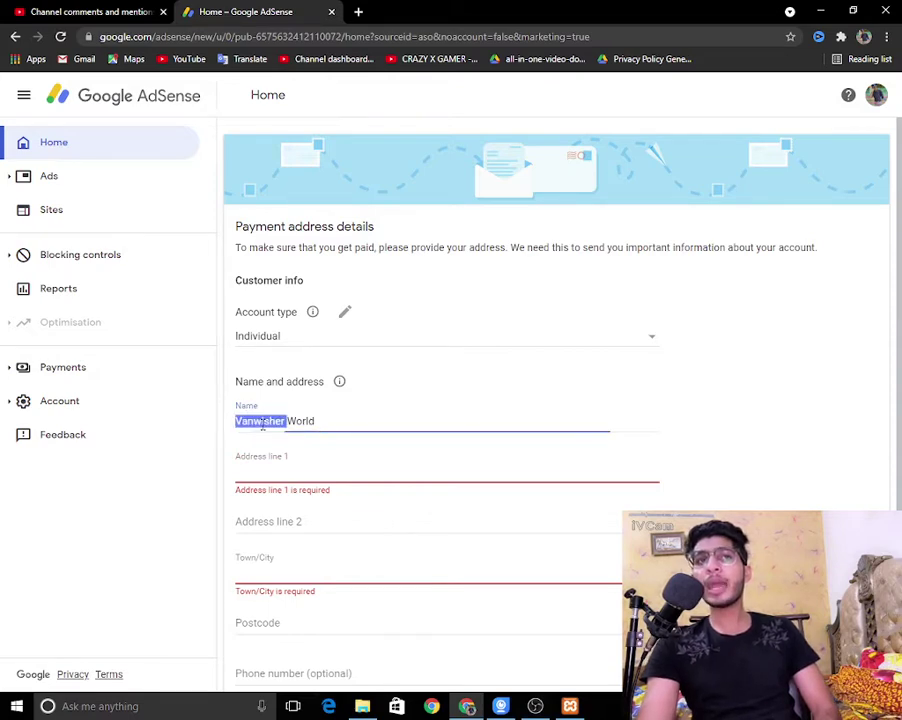
pyautogui.press('BackSpace')
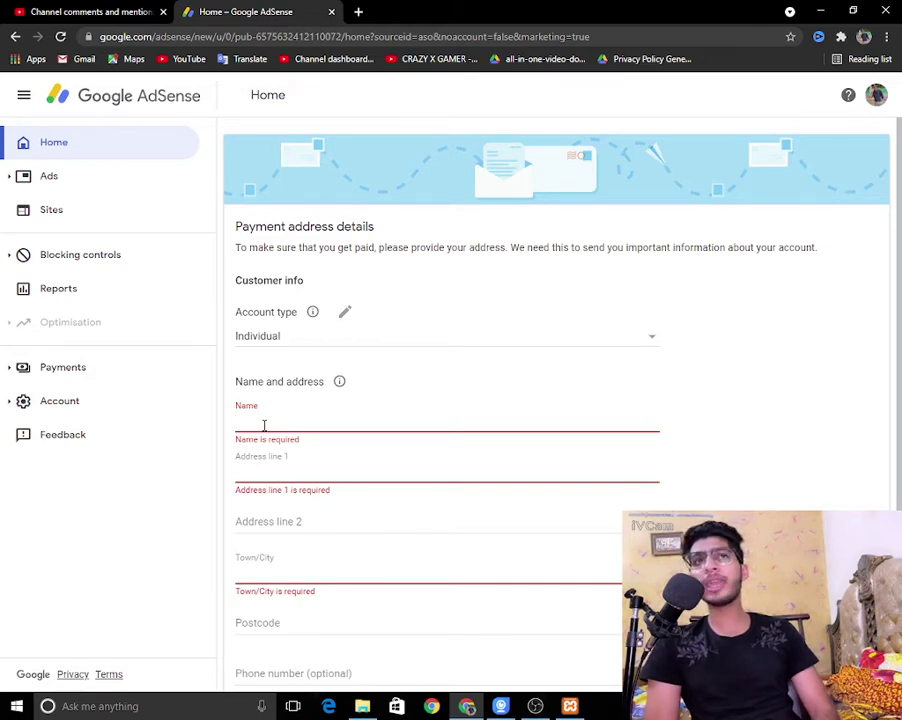
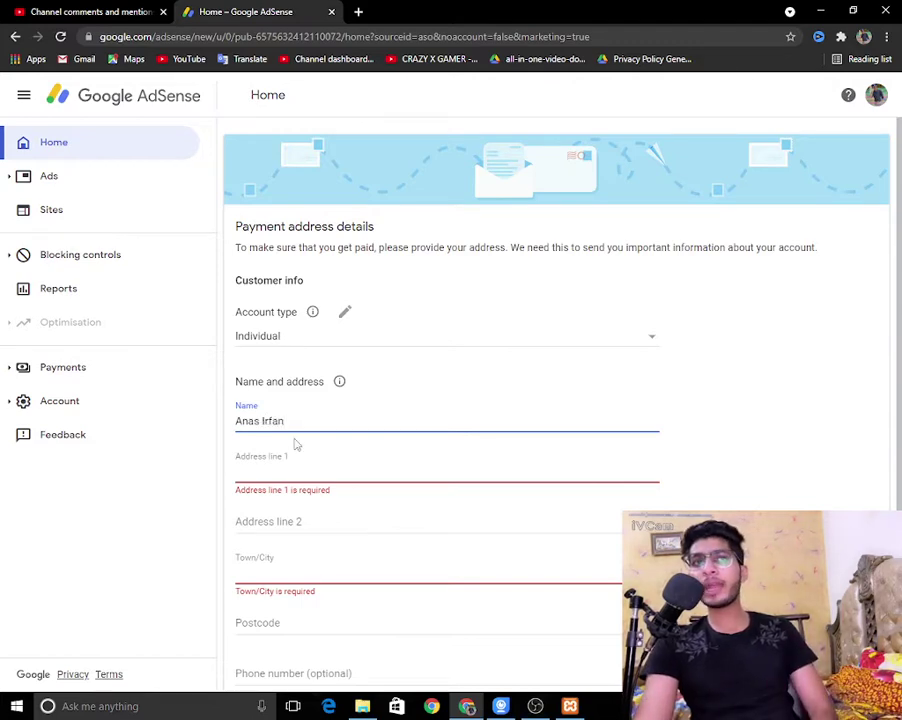
pyautogui.moveTo(293, 441); pyautogui.dragTo(261, 461)
pyautogui.click(257, 467)
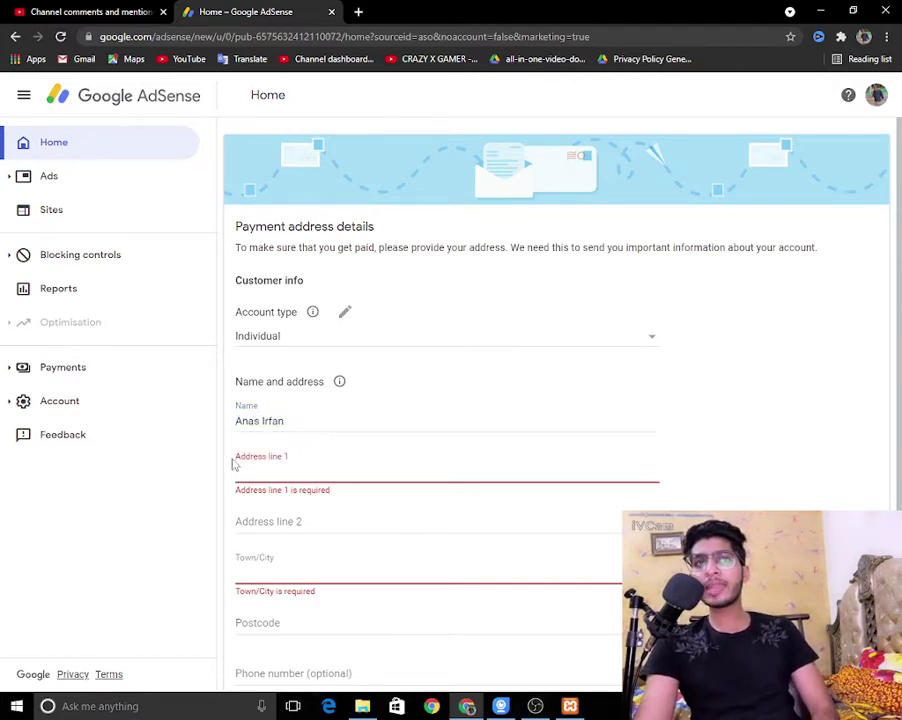
pyautogui.tripleClick(291, 462)
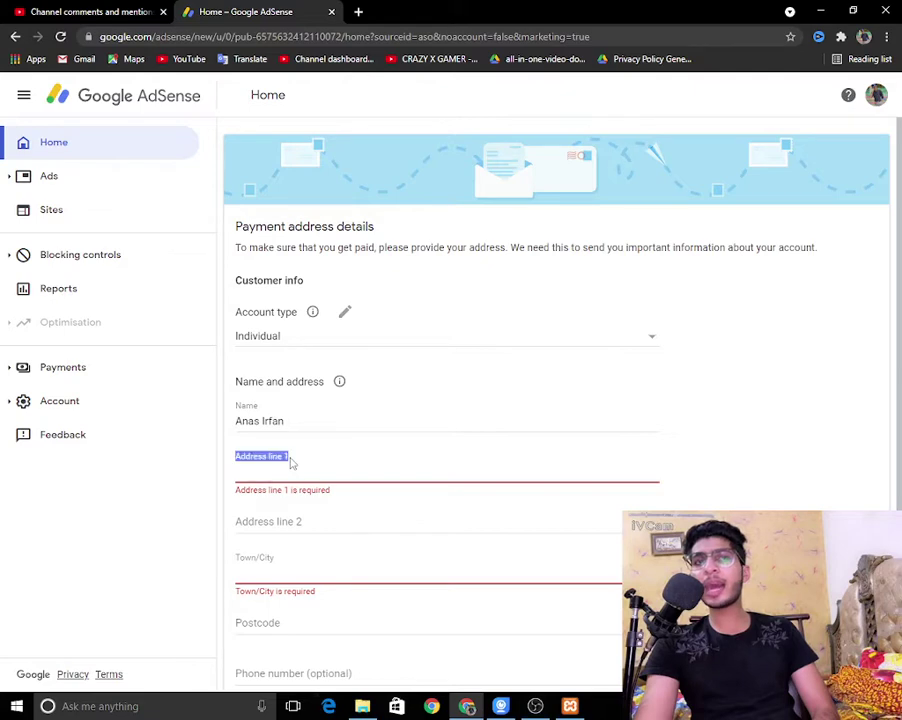
pyautogui.click(297, 490)
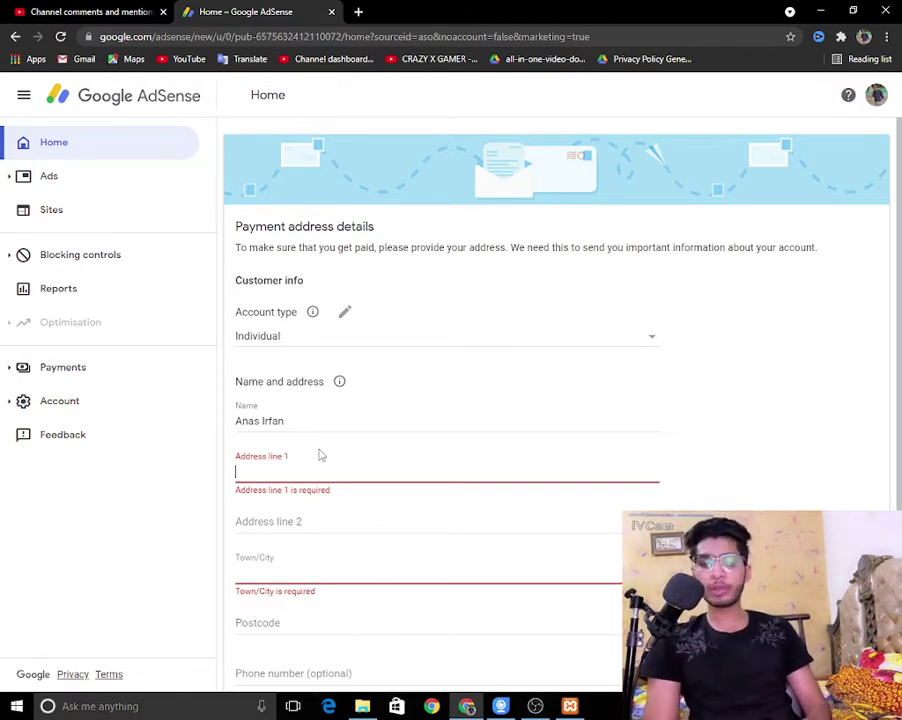
# Step: In a new tab, search Google for 'adress'
pyautogui.click(356, 13)
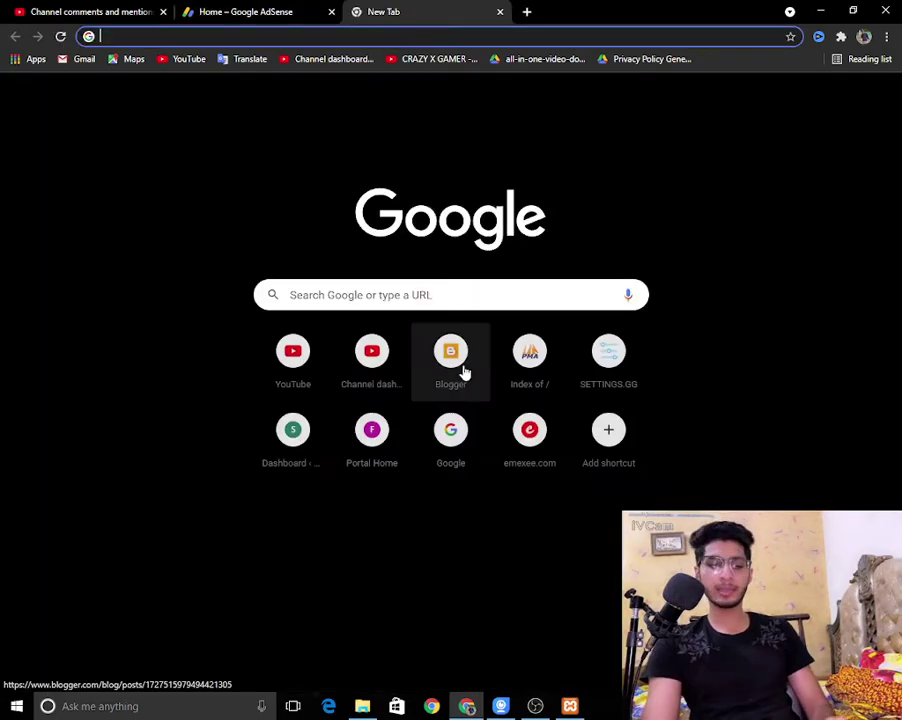
pyautogui.write('my ad')
pyautogui.press('BackSpace')
pyautogui.press('BackSpace')
pyautogui.press('BackSpace')
pyautogui.press('BackSpace')
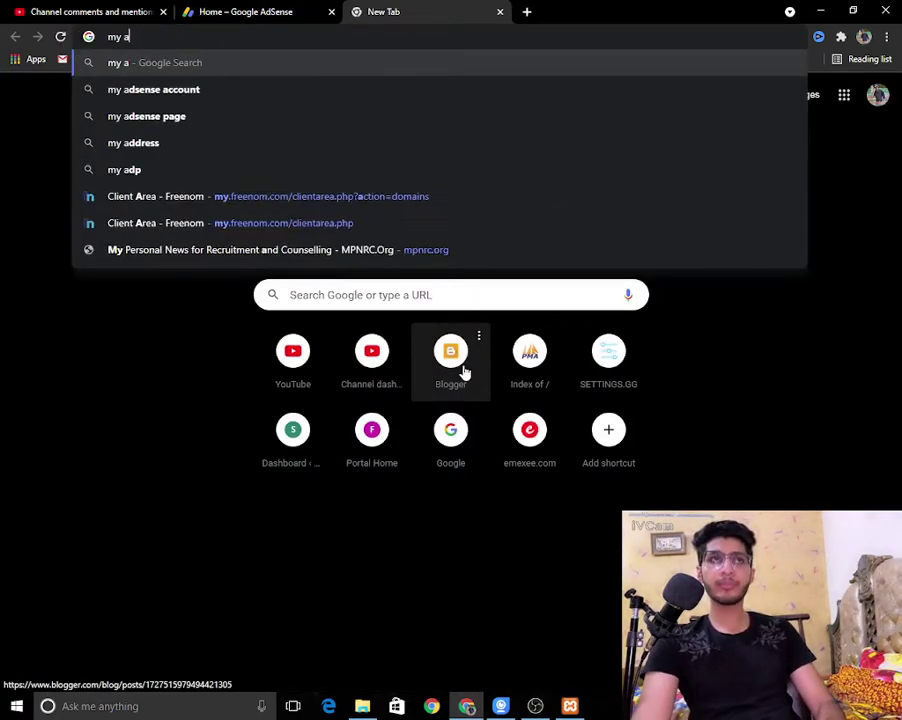
pyautogui.press('BackSpace')
pyautogui.write('adress')
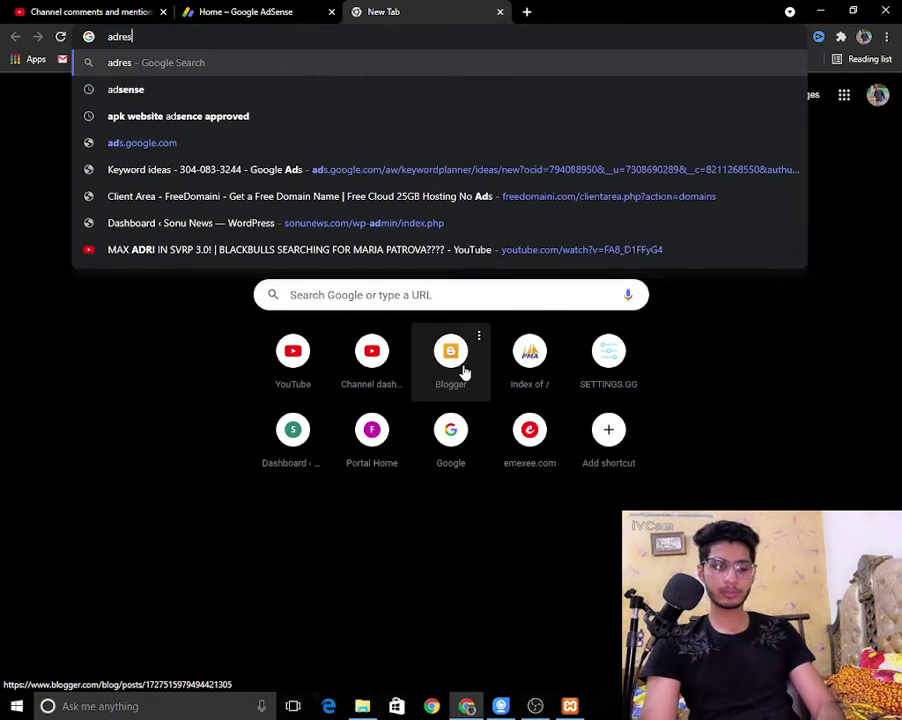
pyautogui.press('Return')
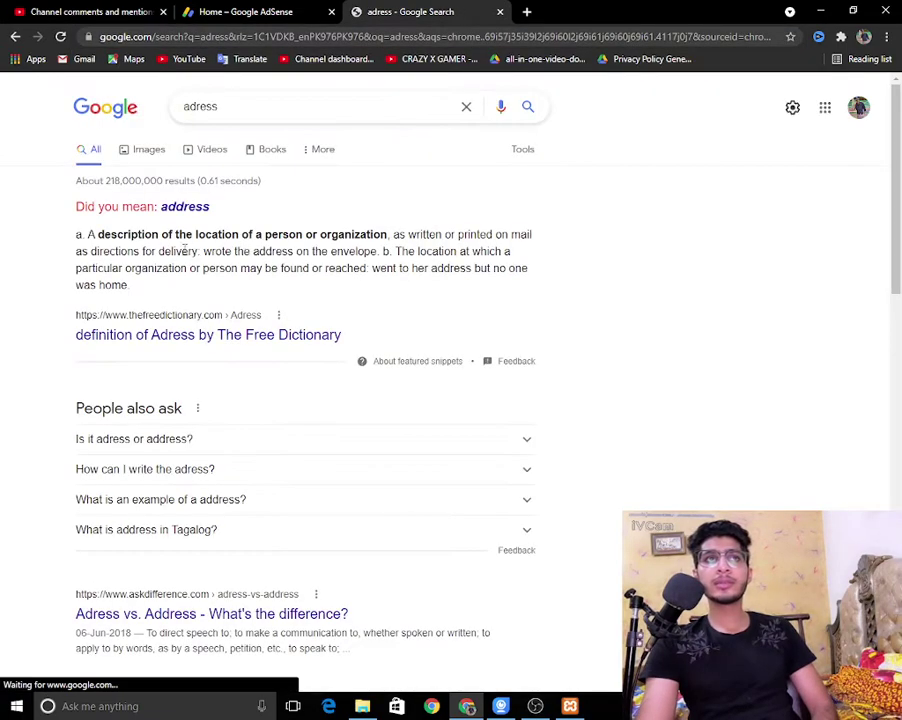
# Step: Search 'how to fill address', skim the People also ask answers, and return to the AdSense form
pyautogui.click(270, 119)
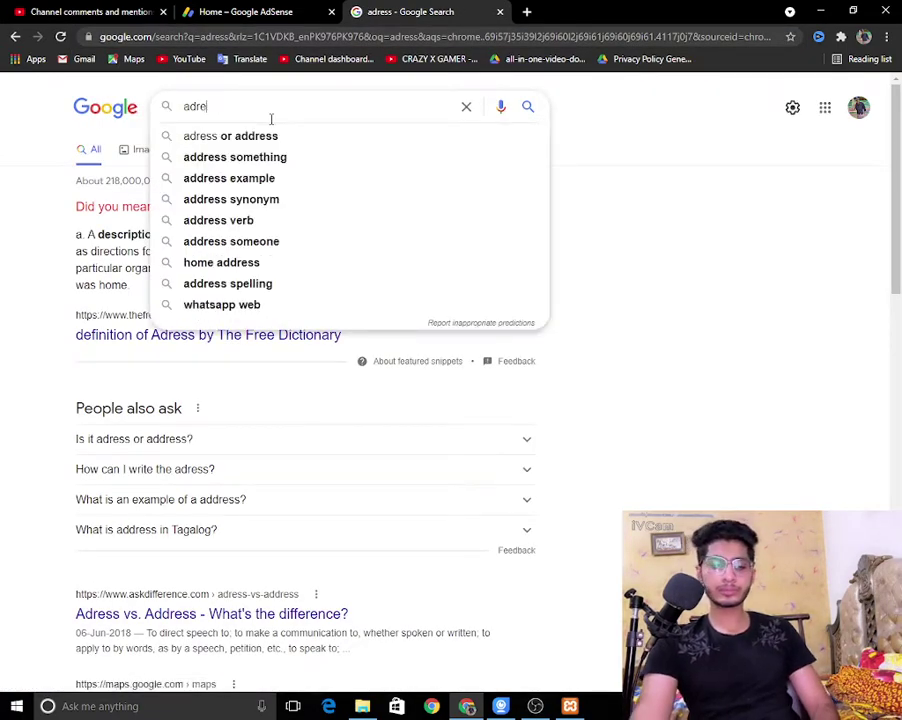
pyautogui.write('ghow y')
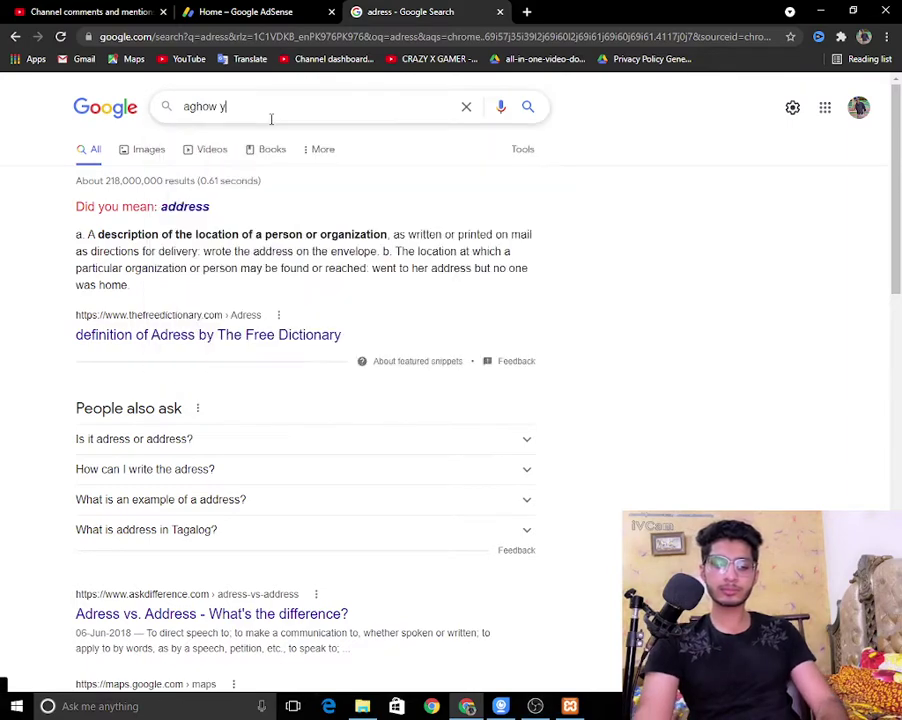
pyautogui.press('BackSpace')
pyautogui.press('BackSpace')
pyautogui.press('BackSpace')
pyautogui.press('BackSpace')
pyautogui.press('BackSpace')
pyautogui.press('BackSpace')
pyautogui.press('BackSpace')
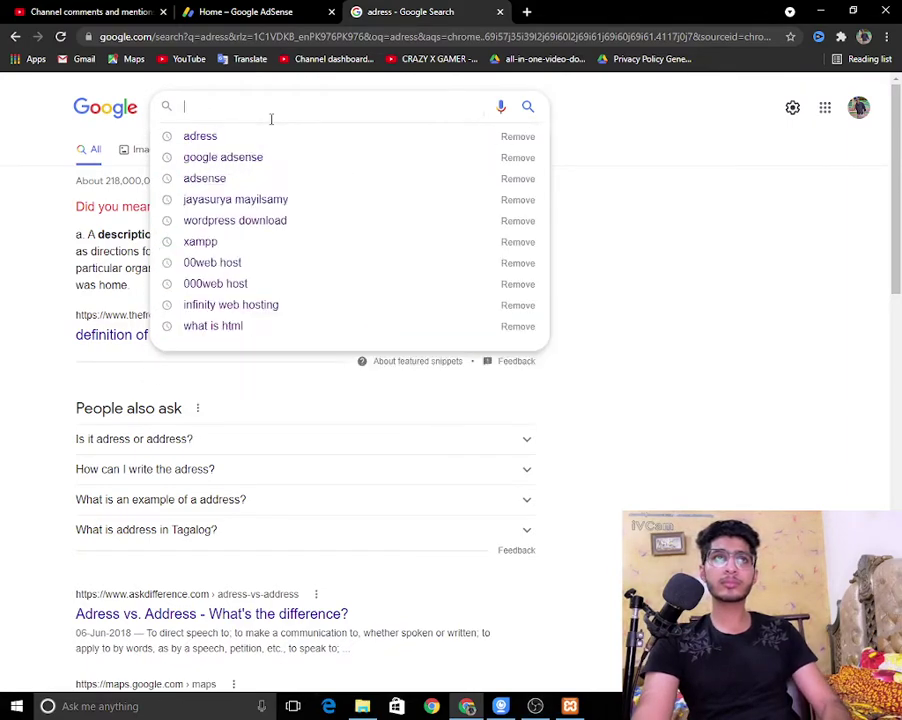
pyautogui.write('how to ')
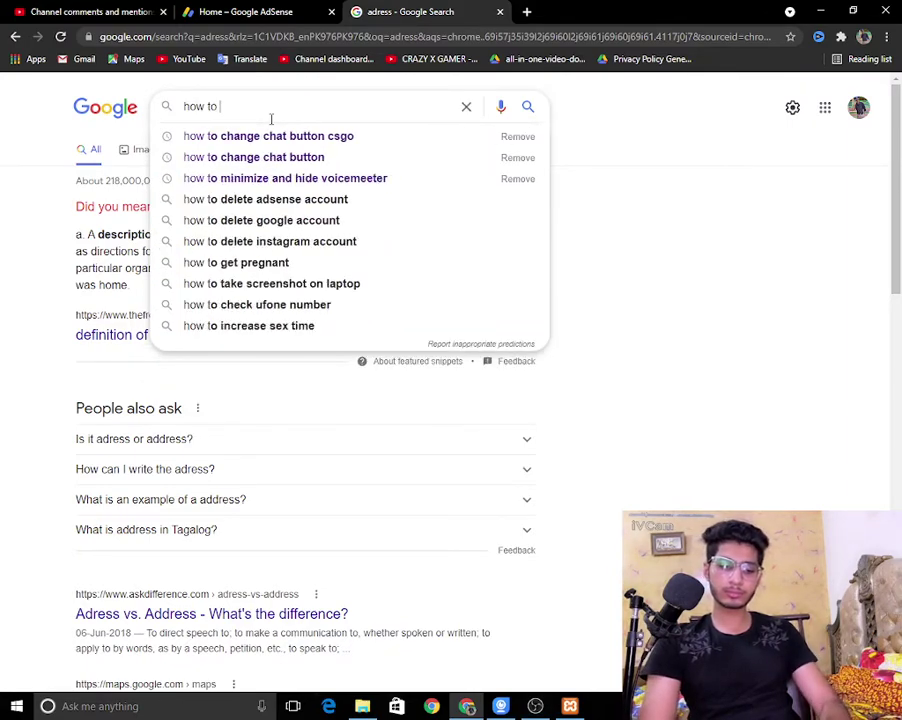
pyautogui.write('fill address')
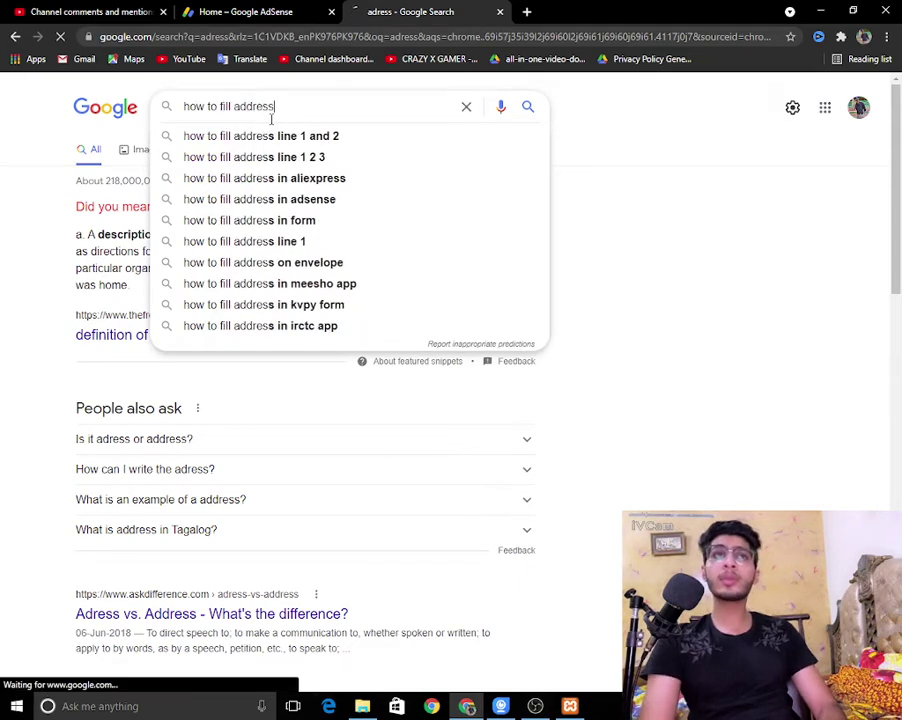
pyautogui.press('Return')
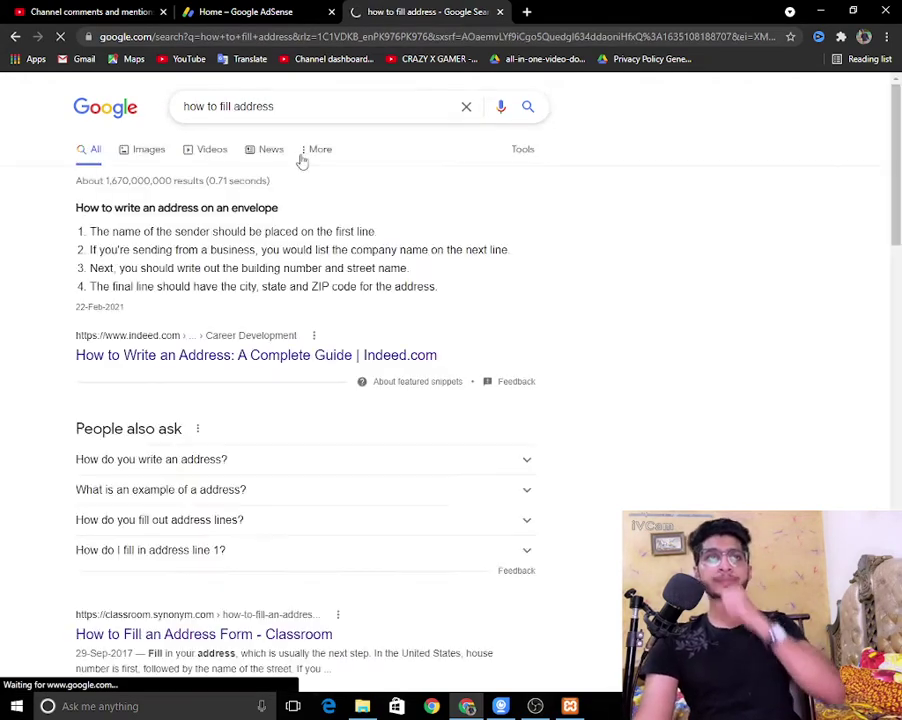
pyautogui.scroll(-1, 192, 327)
pyautogui.scroll(-3, 210, 290)
pyautogui.click(224, 248)
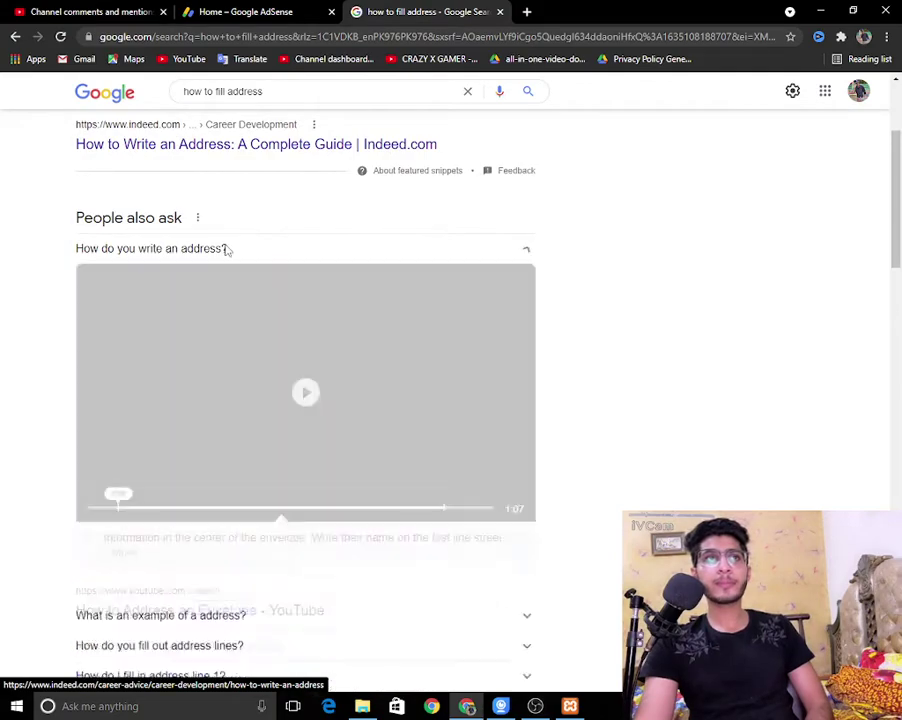
pyautogui.click(228, 257)
pyautogui.scroll(-3, 210, 340)
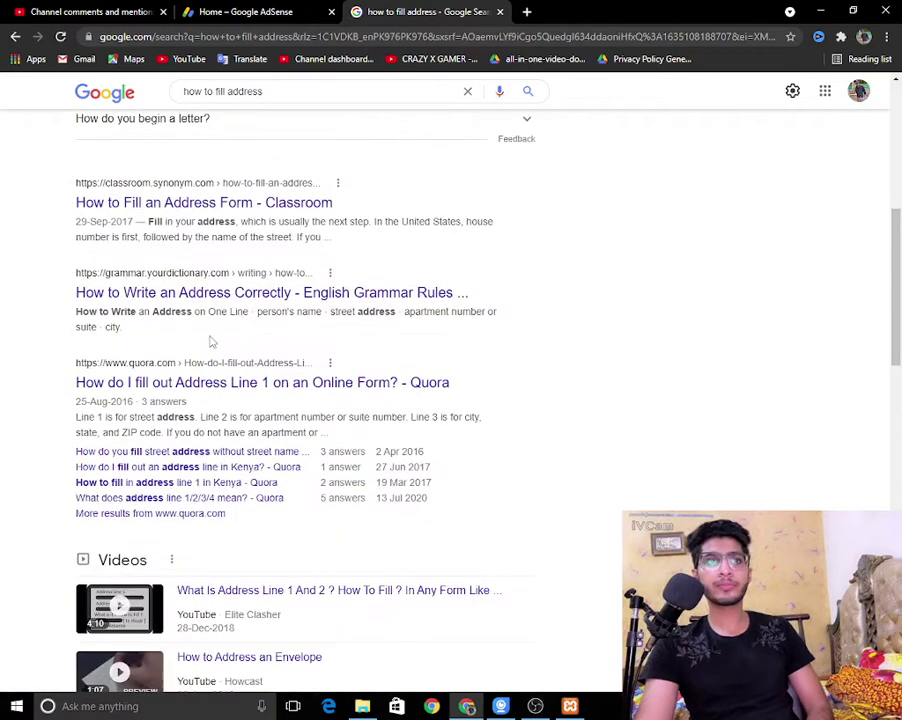
pyautogui.scroll(-3, 212, 343)
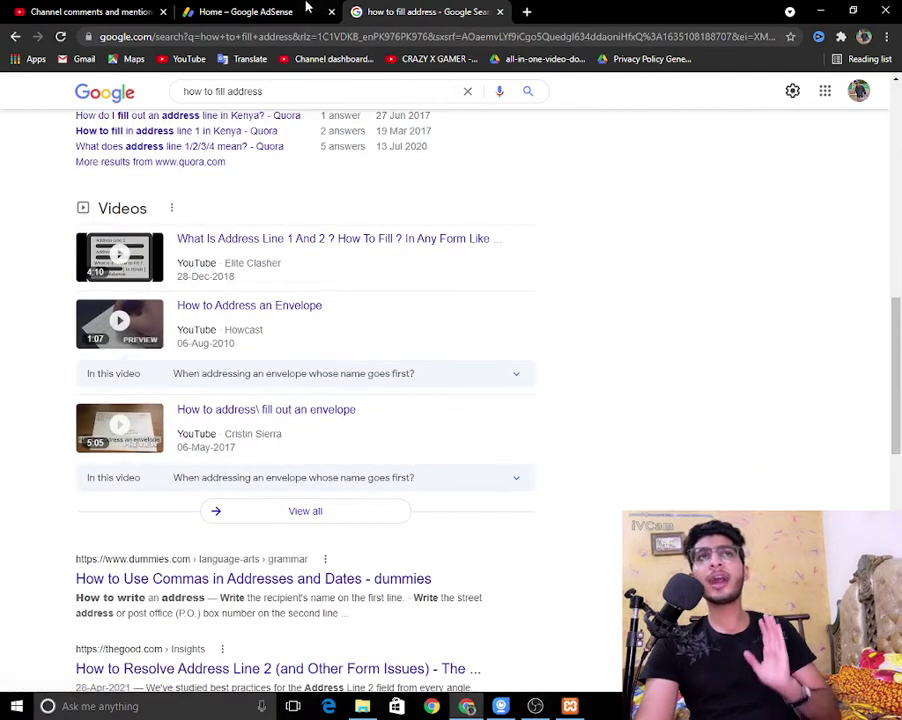
pyautogui.click(290, 8)
pyautogui.click(311, 467)
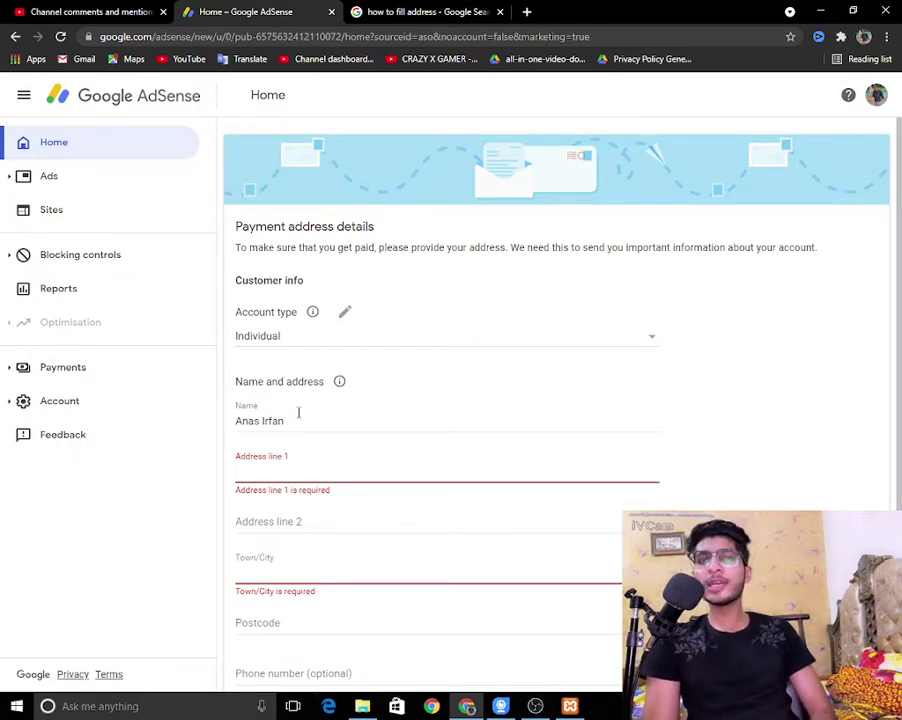
# Step: Enter the house number and street number in Address line 1
pyautogui.write('House')
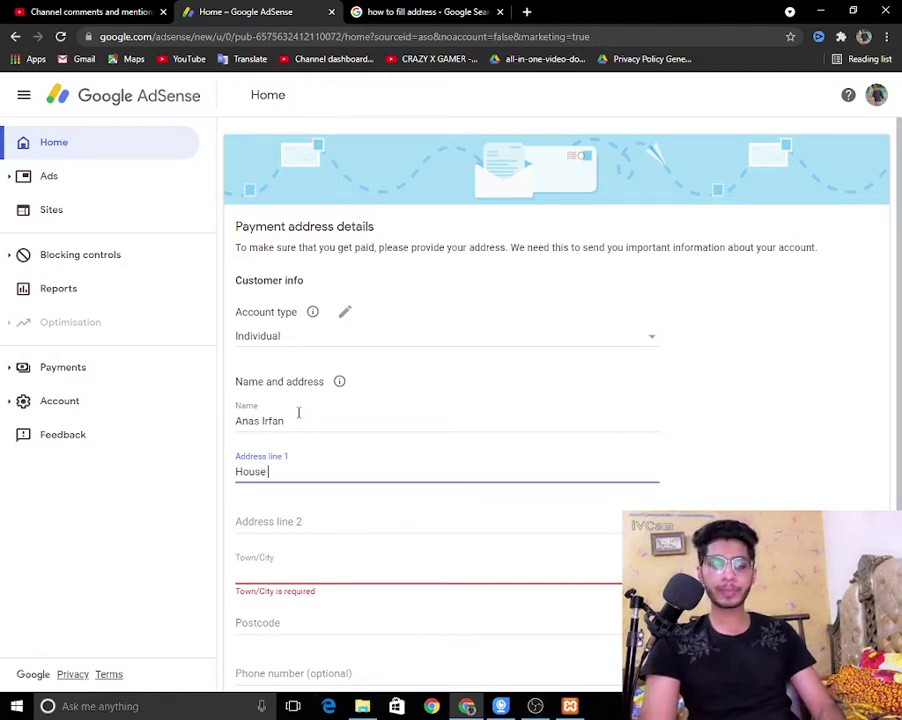
pyautogui.write('NO')
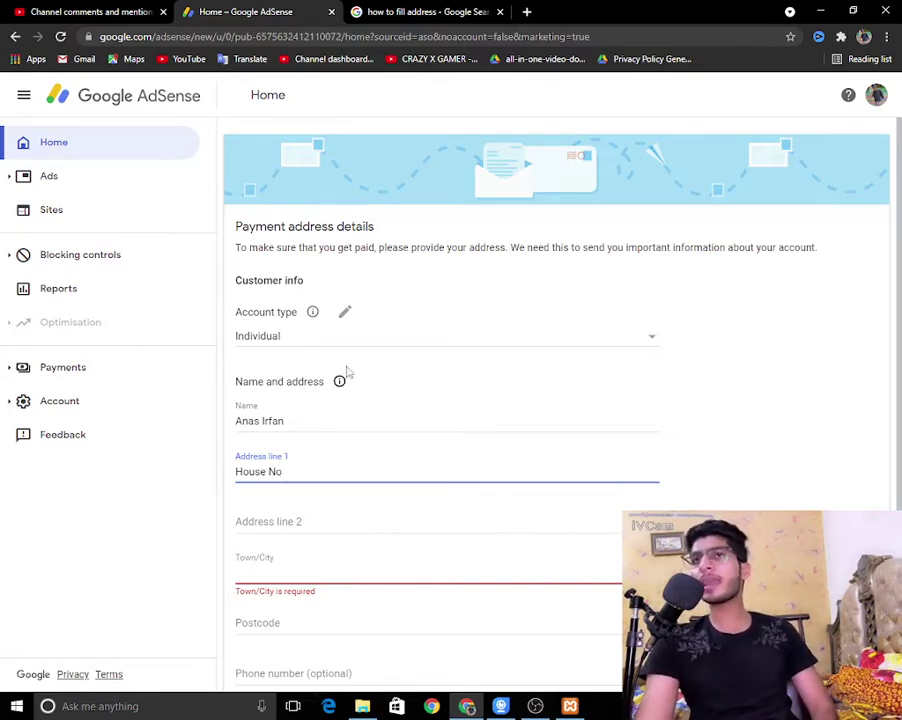
pyautogui.moveTo(346, 374)
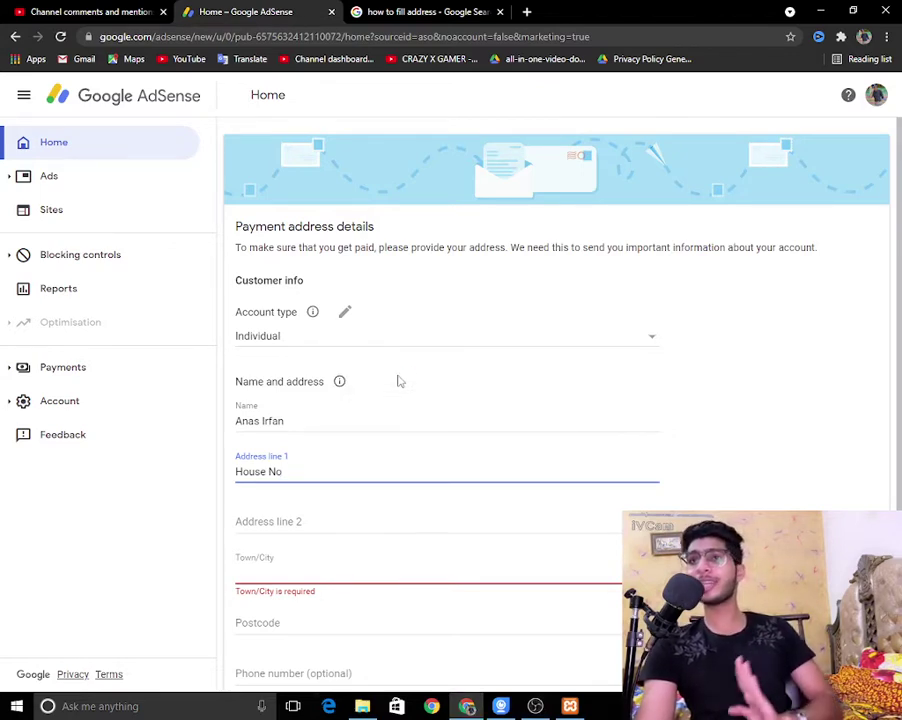
pyautogui.tripleClick(298, 471)
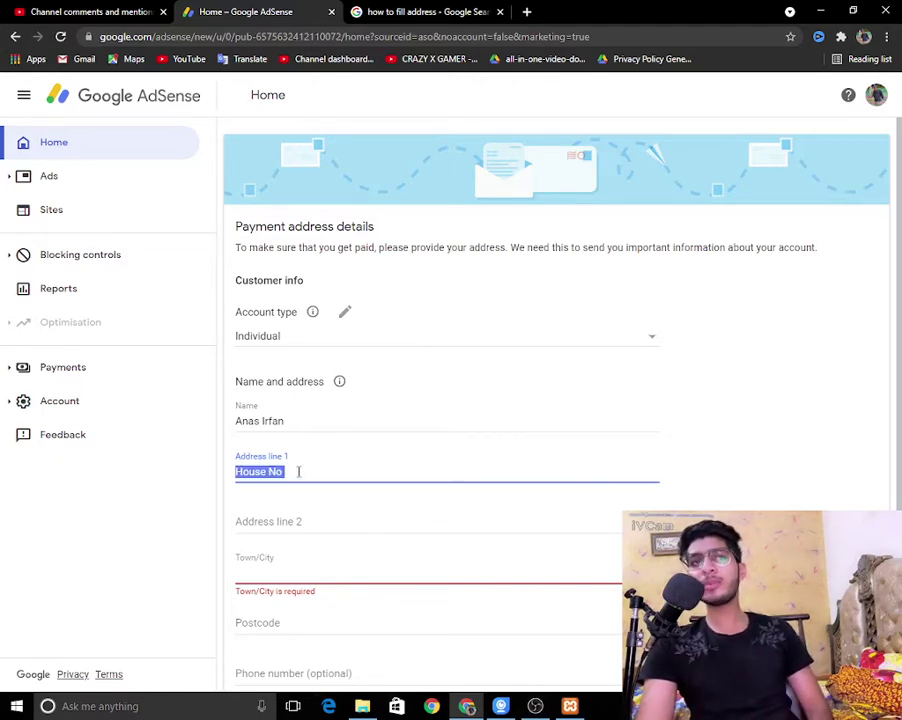
pyautogui.click(311, 473)
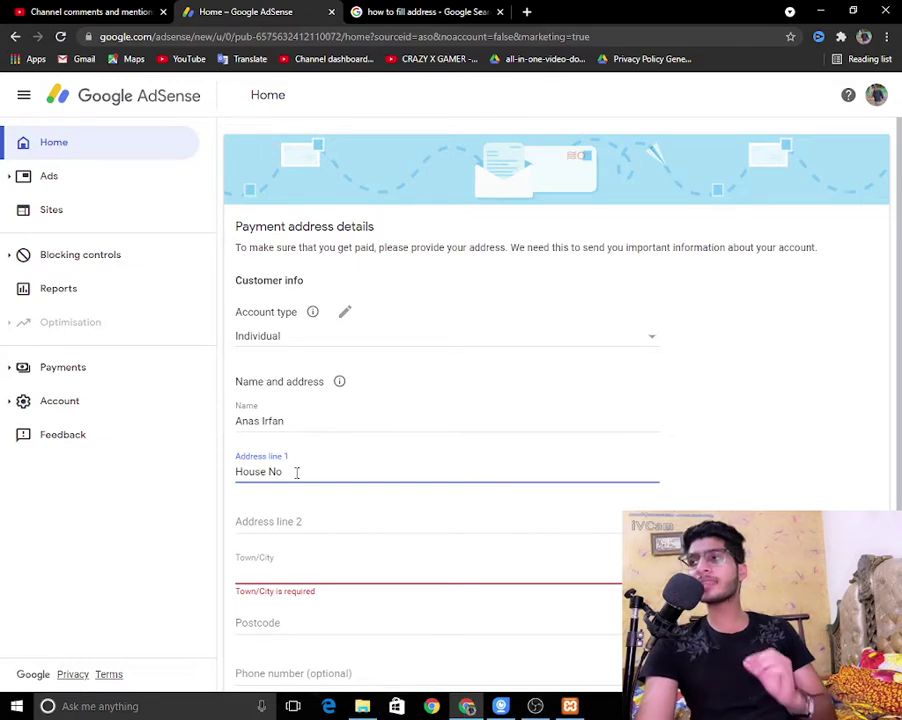
pyautogui.write('.')
pyautogui.press('BackSpace')
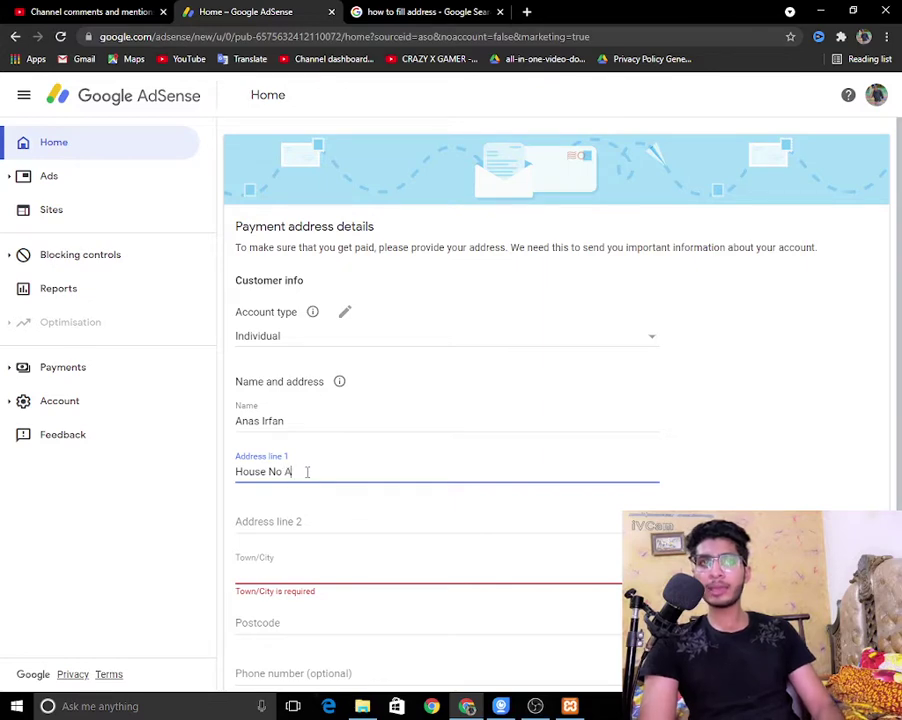
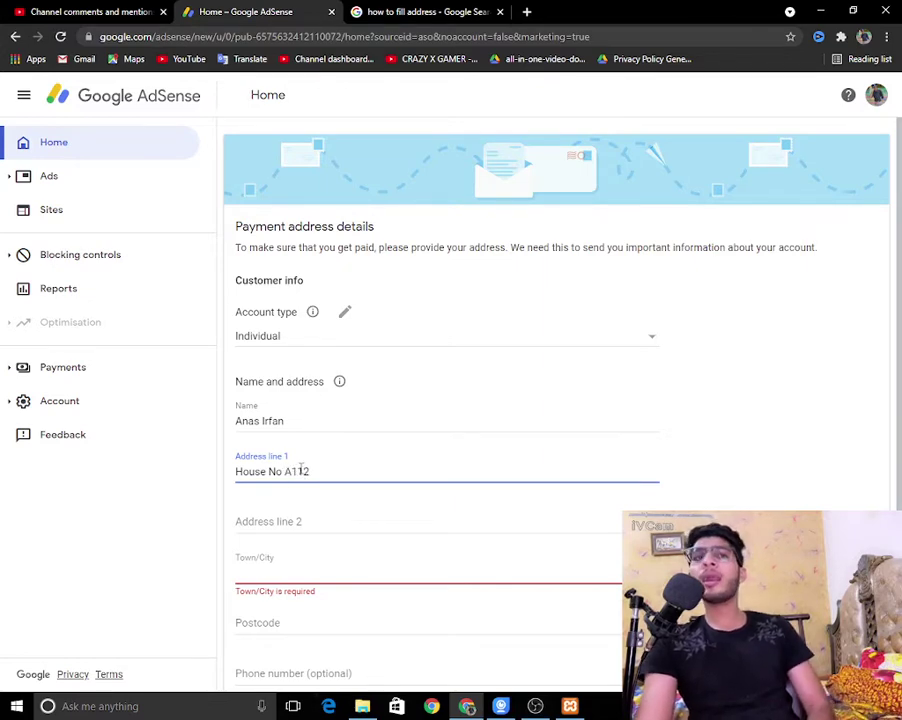
pyautogui.moveTo(284, 472); pyautogui.dragTo(312, 472)
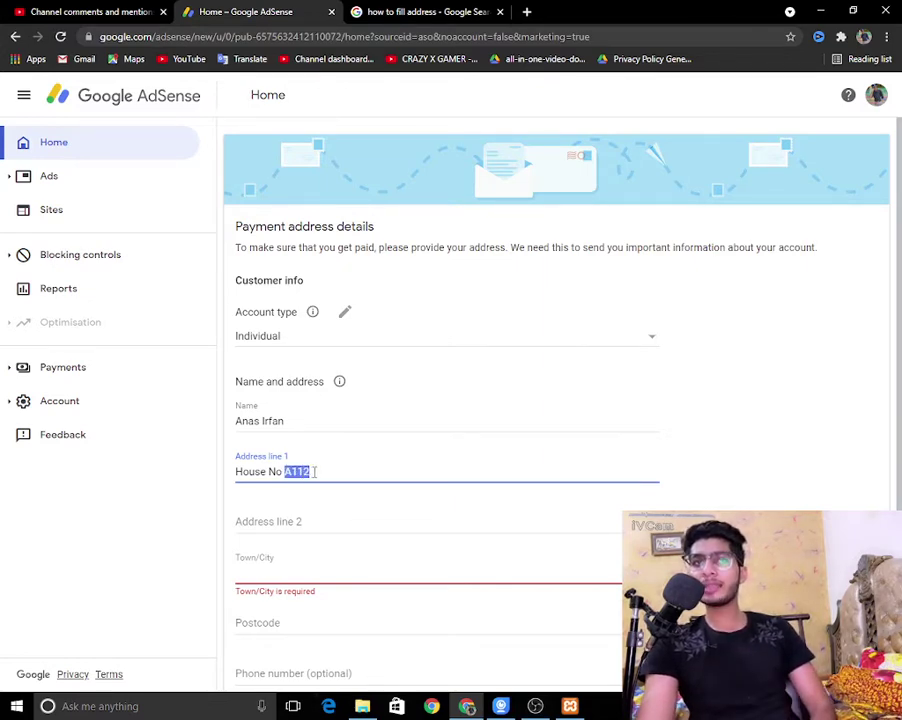
pyautogui.click(357, 464)
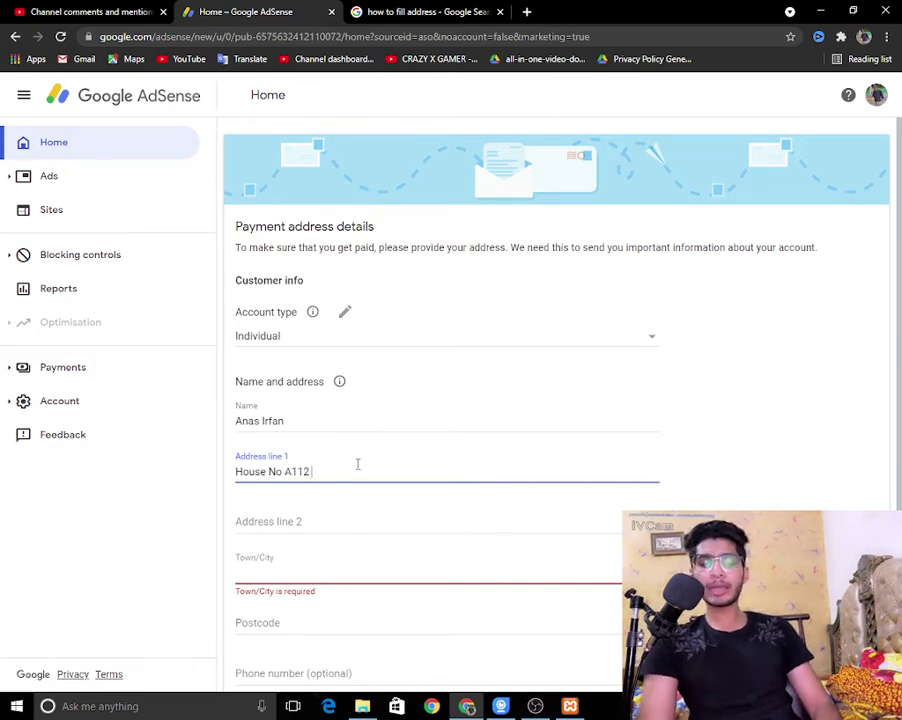
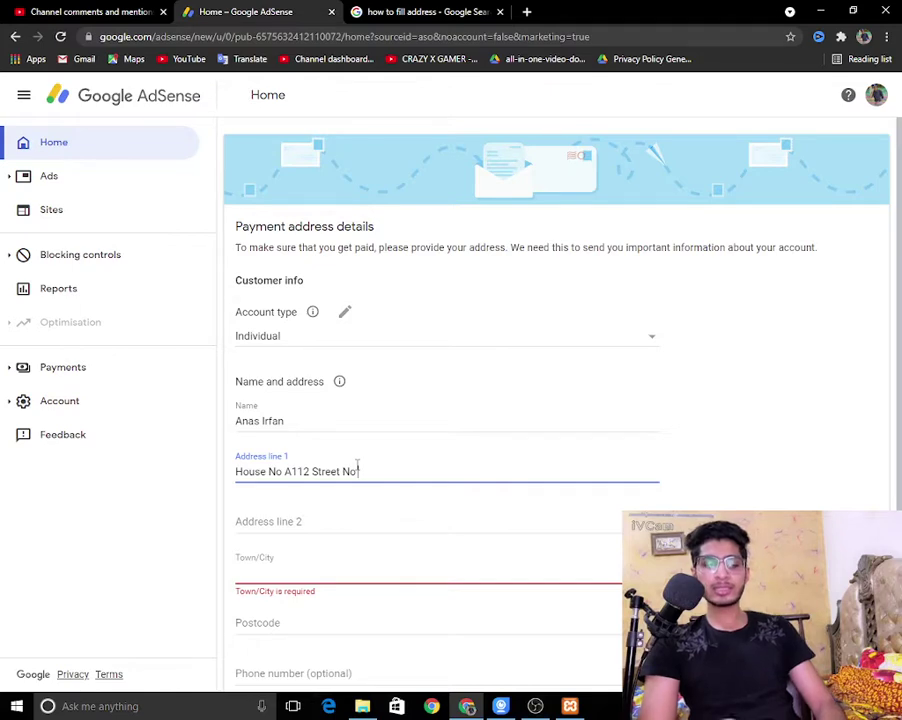
# Step: Append the nearby landmark and the city name to Address line 1
pyautogui.moveTo(249, 472); pyautogui.dragTo(393, 478)
pyautogui.click(397, 484)
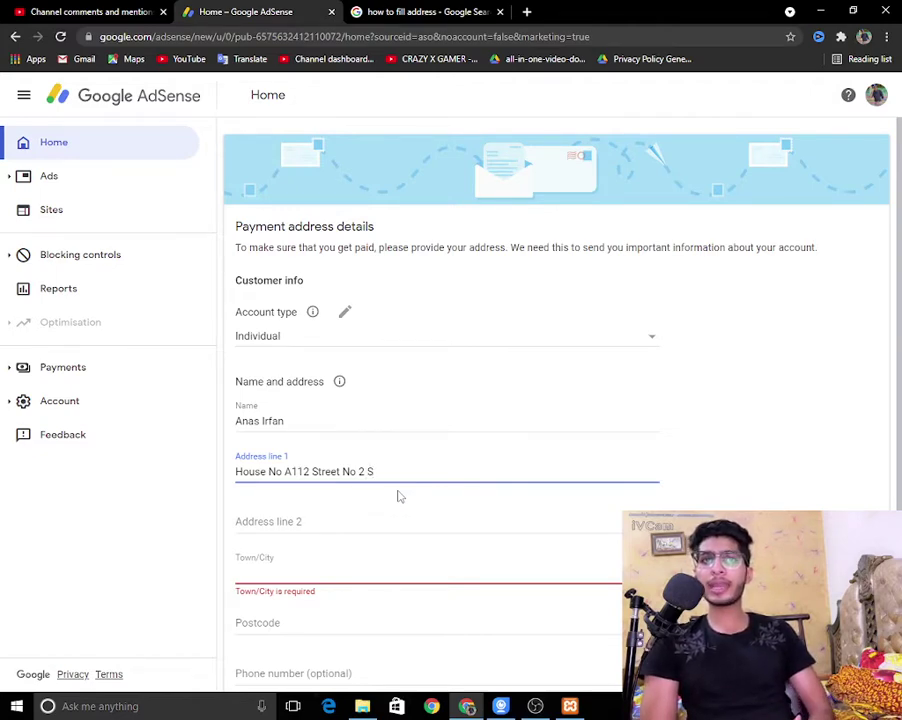
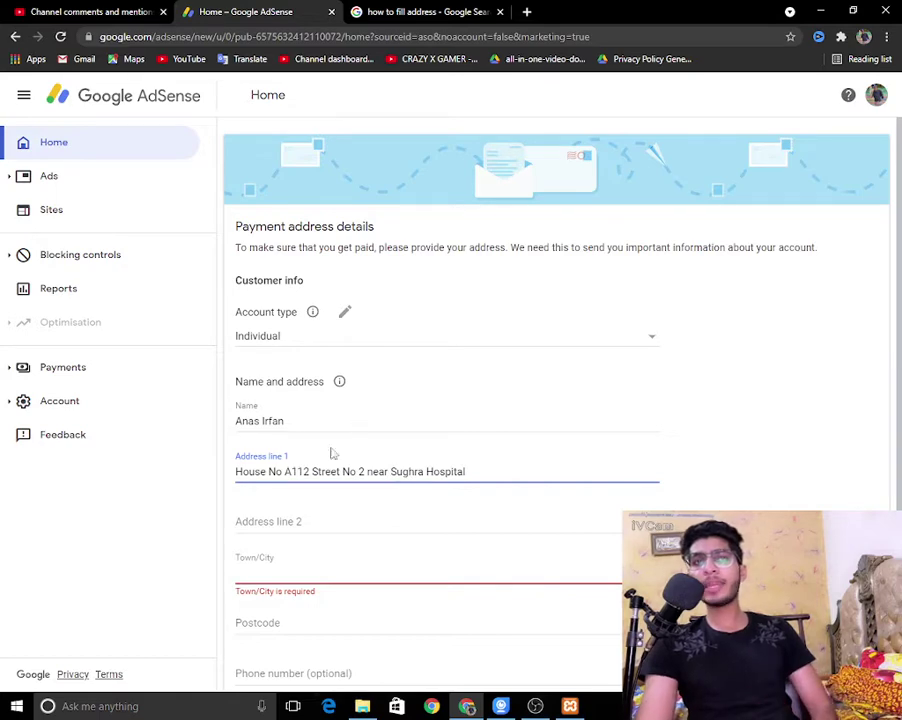
pyautogui.moveTo(332, 471); pyautogui.dragTo(438, 538)
pyautogui.click(477, 475)
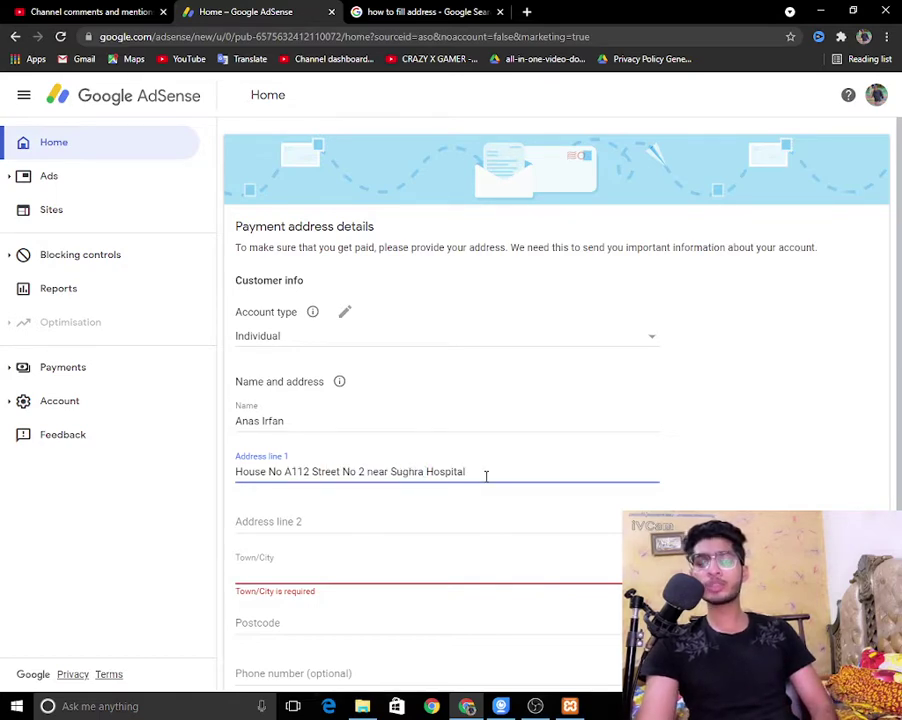
pyautogui.write('Faisalabad')
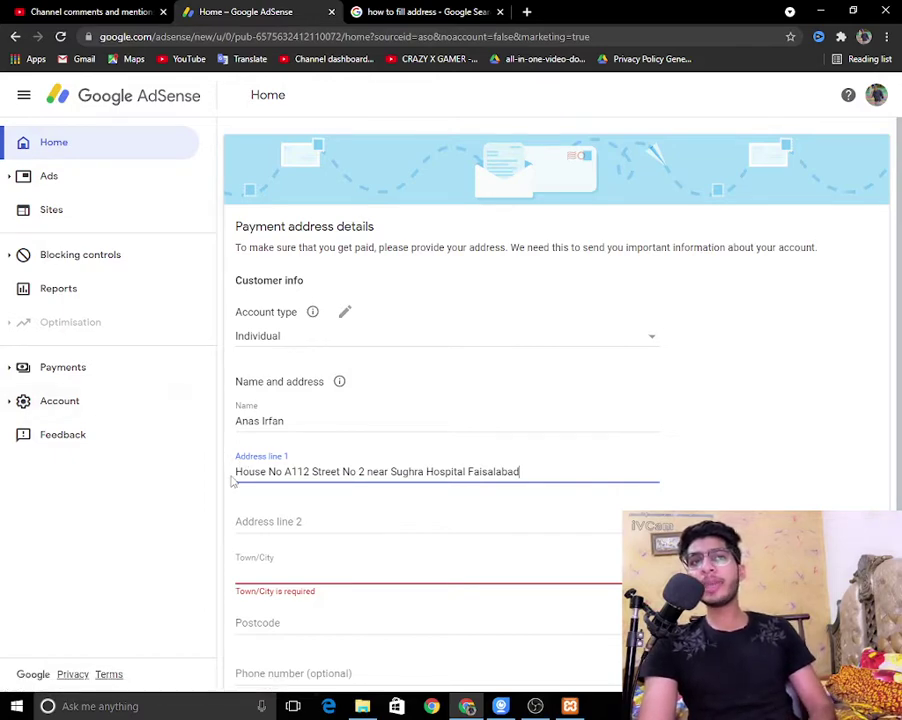
pyautogui.moveTo(236, 471); pyautogui.dragTo(575, 490)
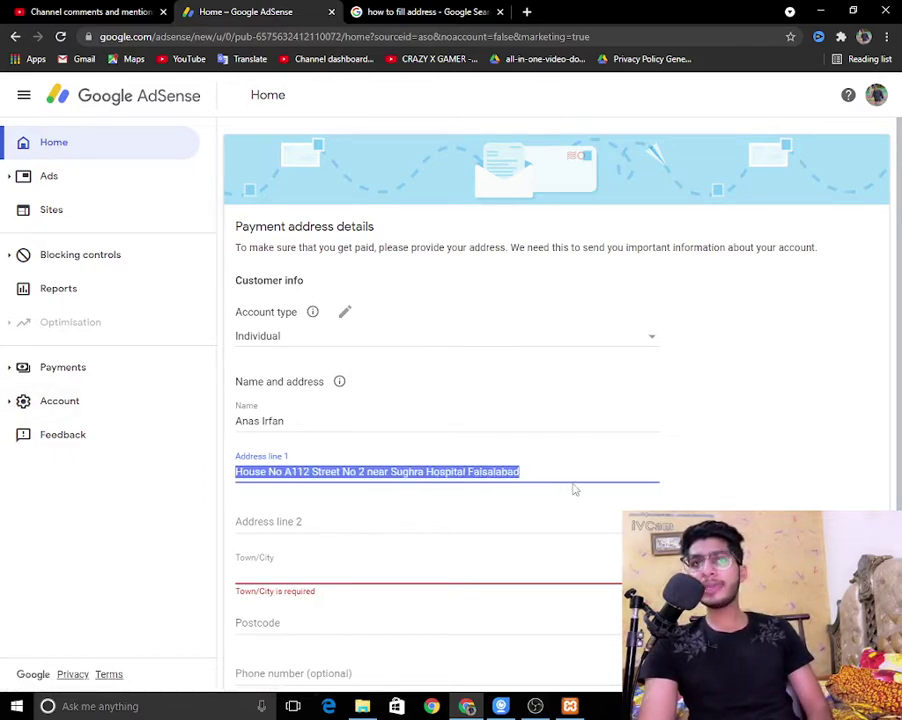
pyautogui.click(575, 490)
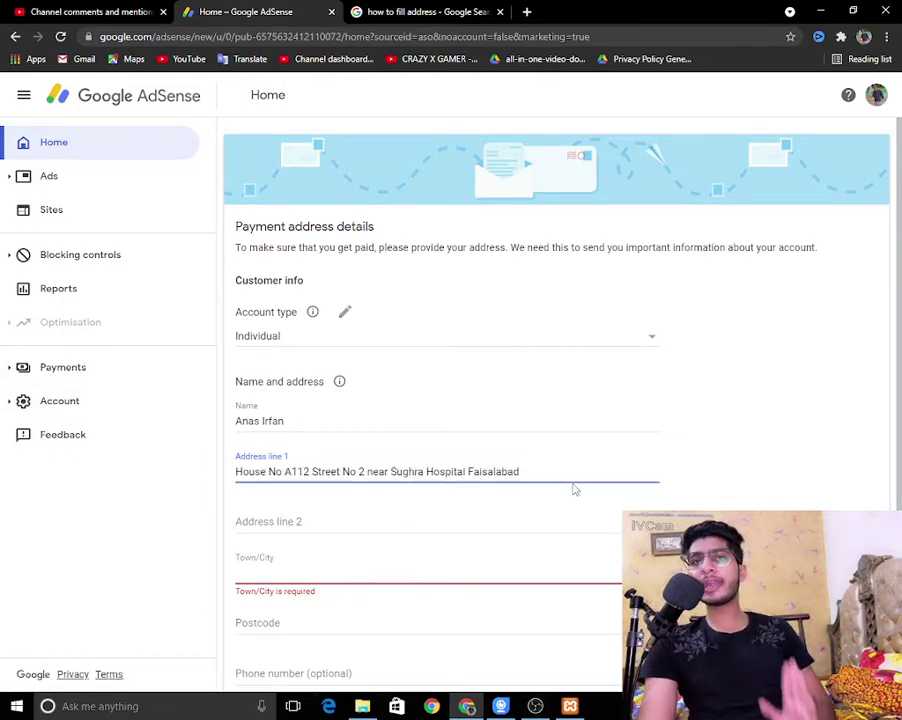
# Step: Put the contact phone number, labelled 'Phone No', in Address line 2
pyautogui.click(524, 529)
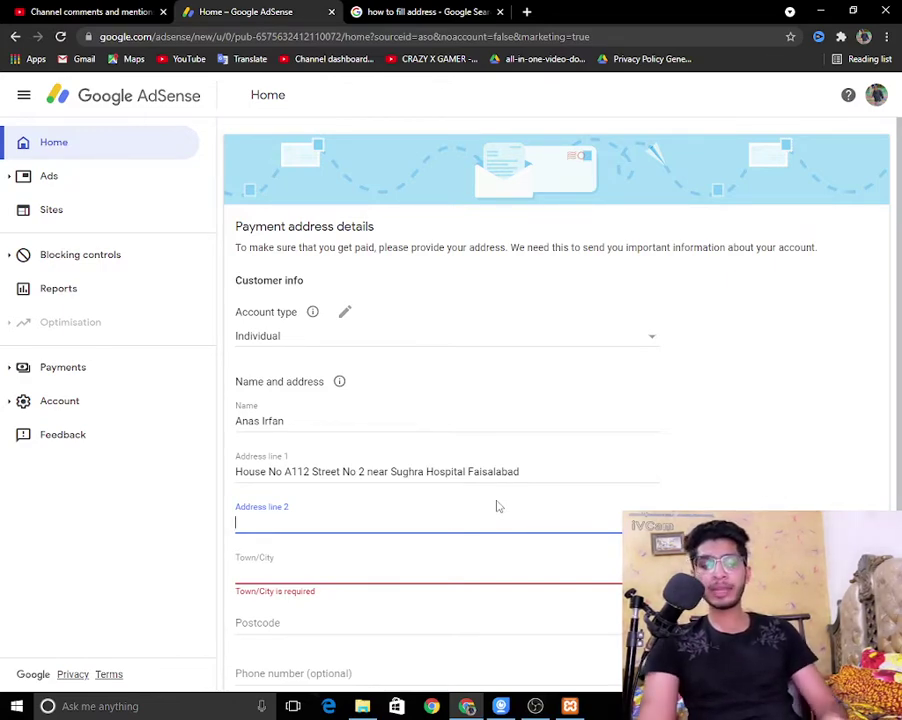
pyautogui.write('12')
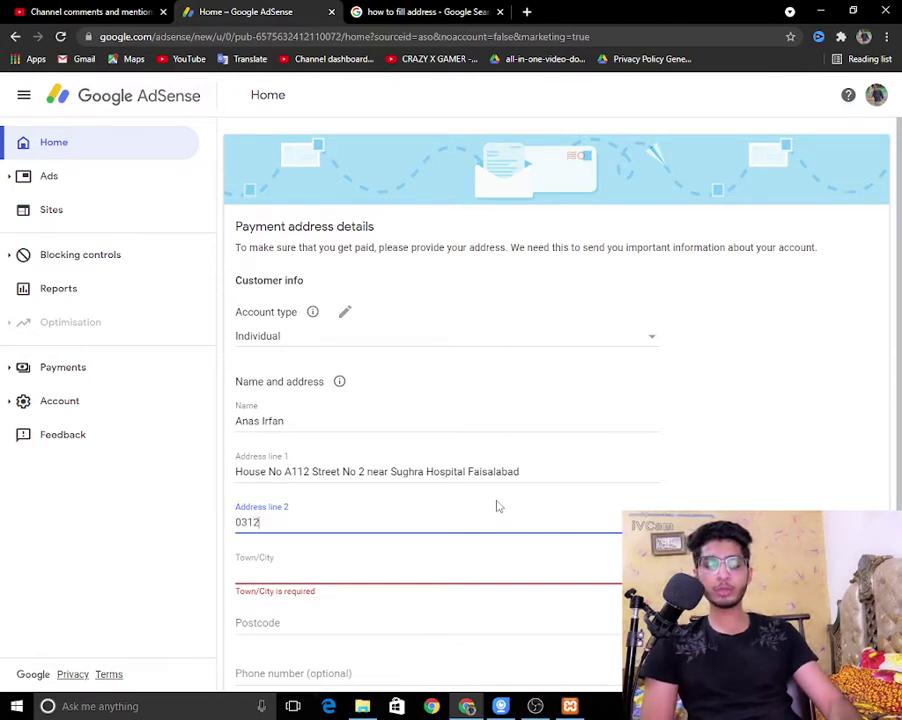
pyautogui.write('345678')
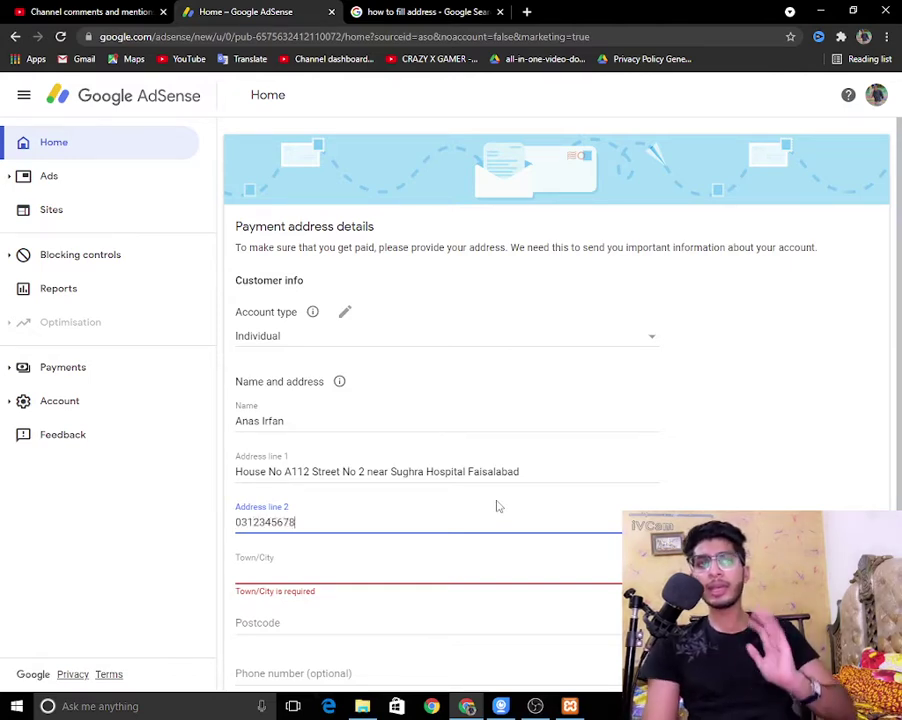
pyautogui.click(237, 522)
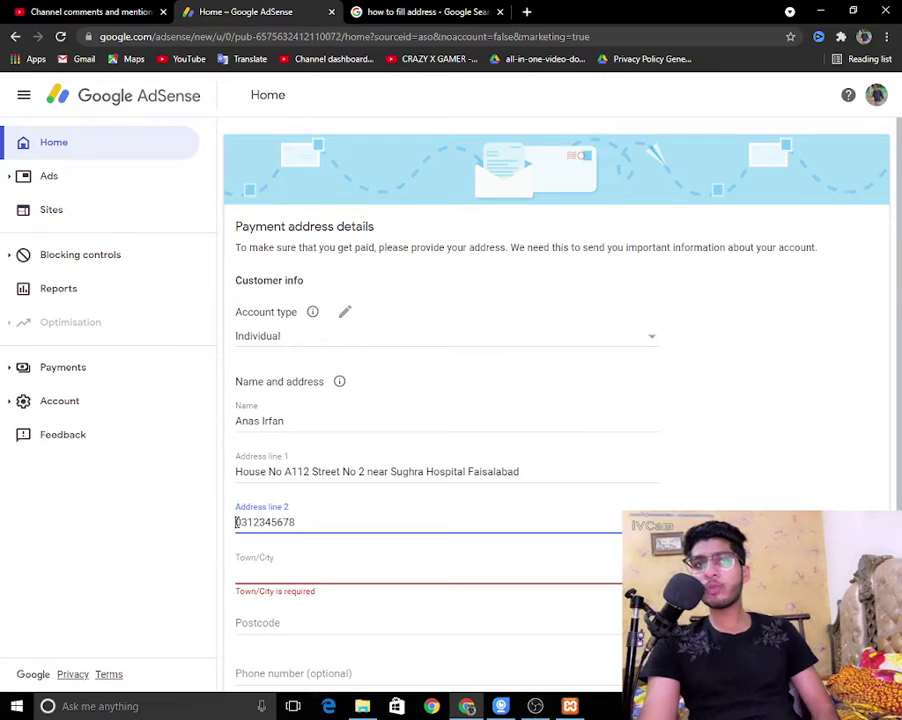
pyautogui.write('Phone No')
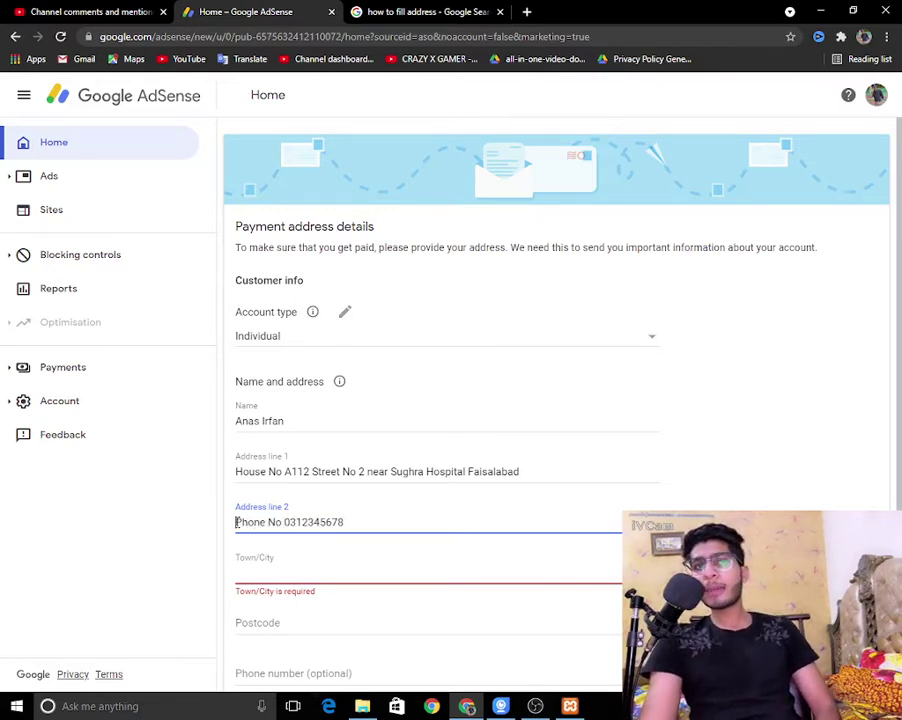
pyautogui.moveTo(237, 522); pyautogui.dragTo(385, 540)
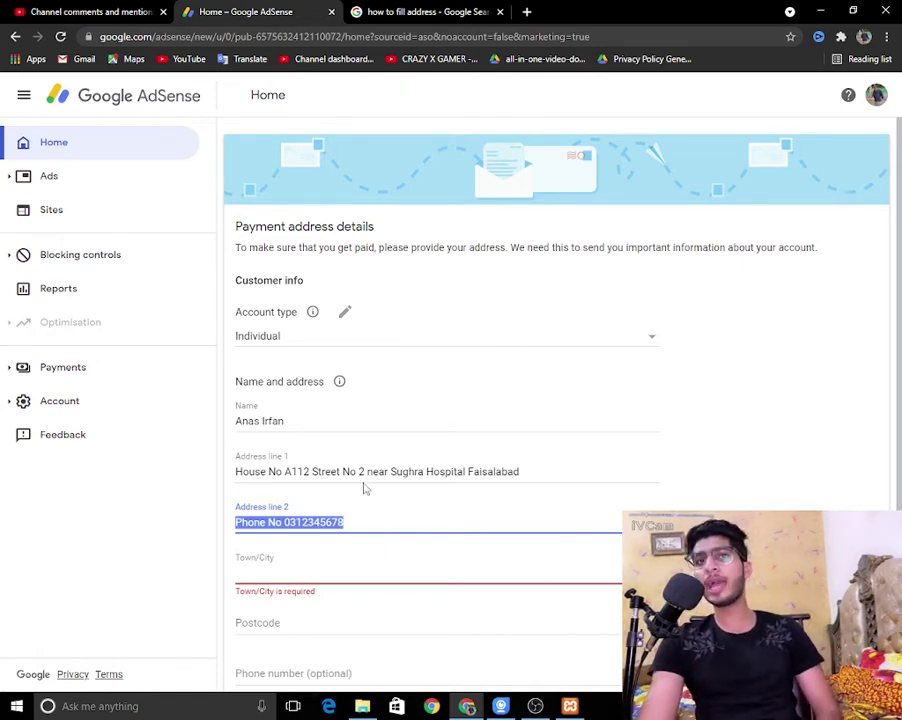
pyautogui.tripleClick(372, 522)
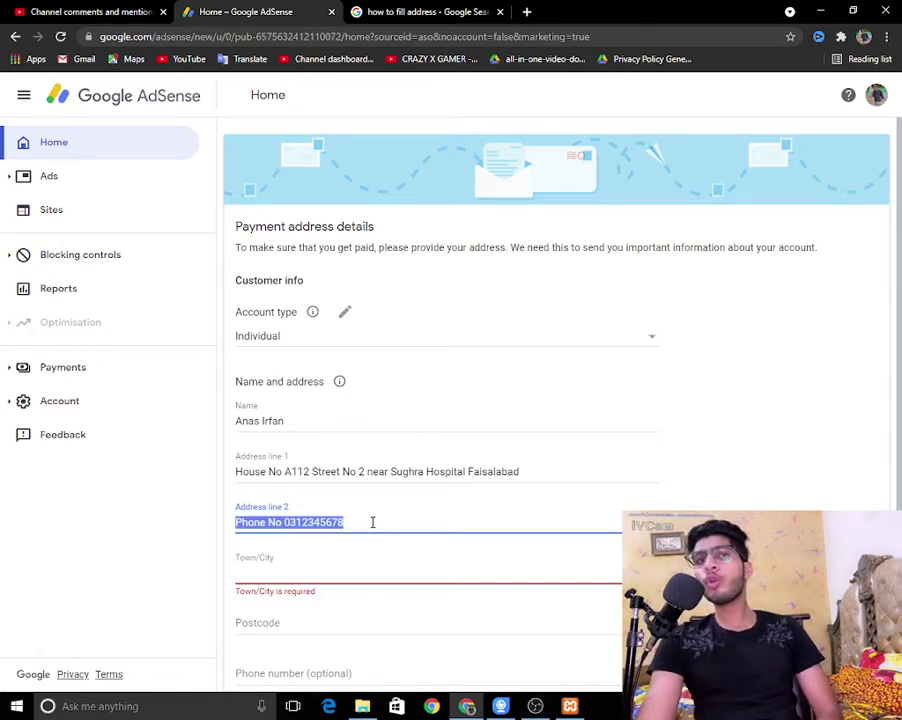
pyautogui.click(283, 523)
pyautogui.moveTo(285, 523); pyautogui.dragTo(352, 527)
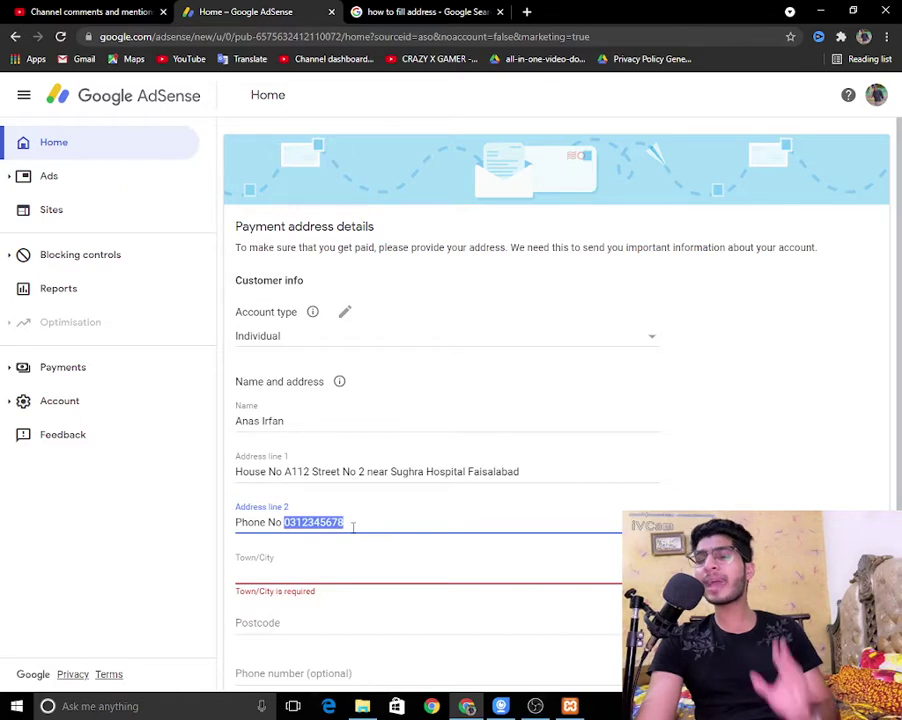
pyautogui.click(338, 520)
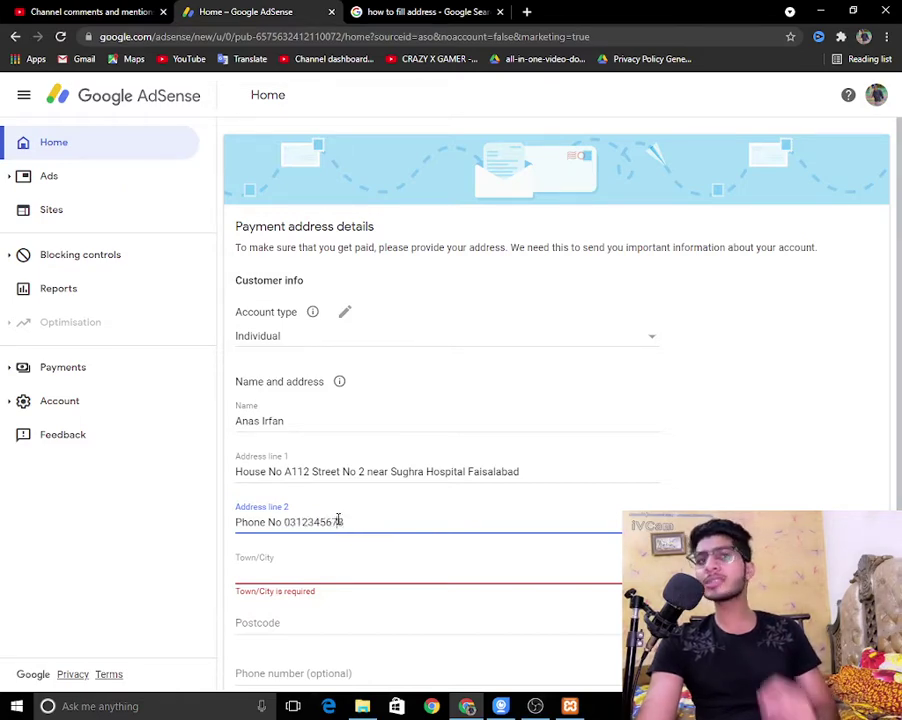
pyautogui.tripleClick(336, 521)
pyautogui.click(352, 518)
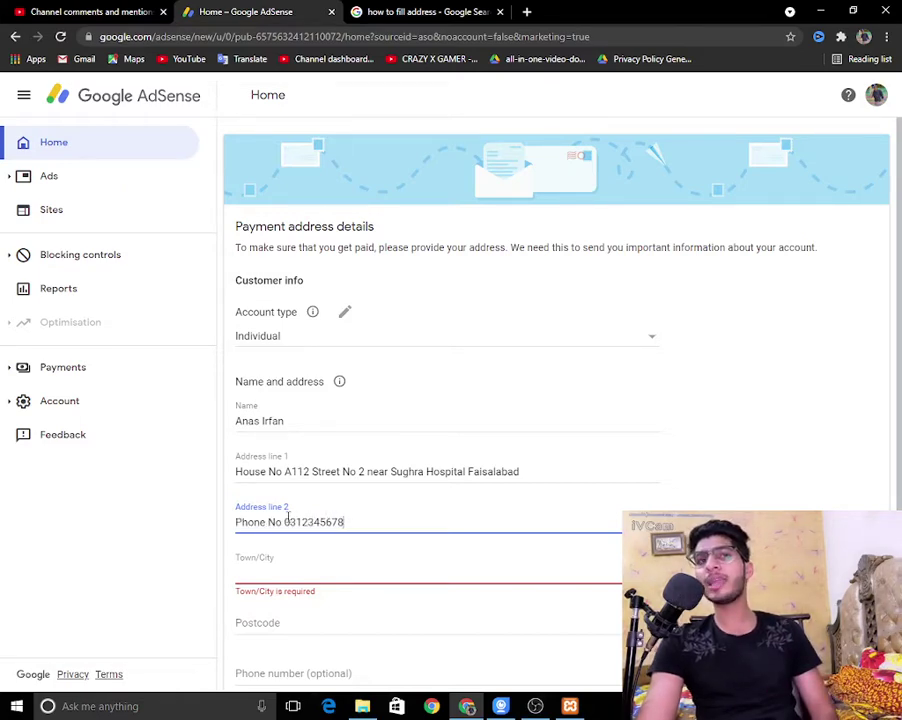
pyautogui.moveTo(286, 521); pyautogui.dragTo(362, 528)
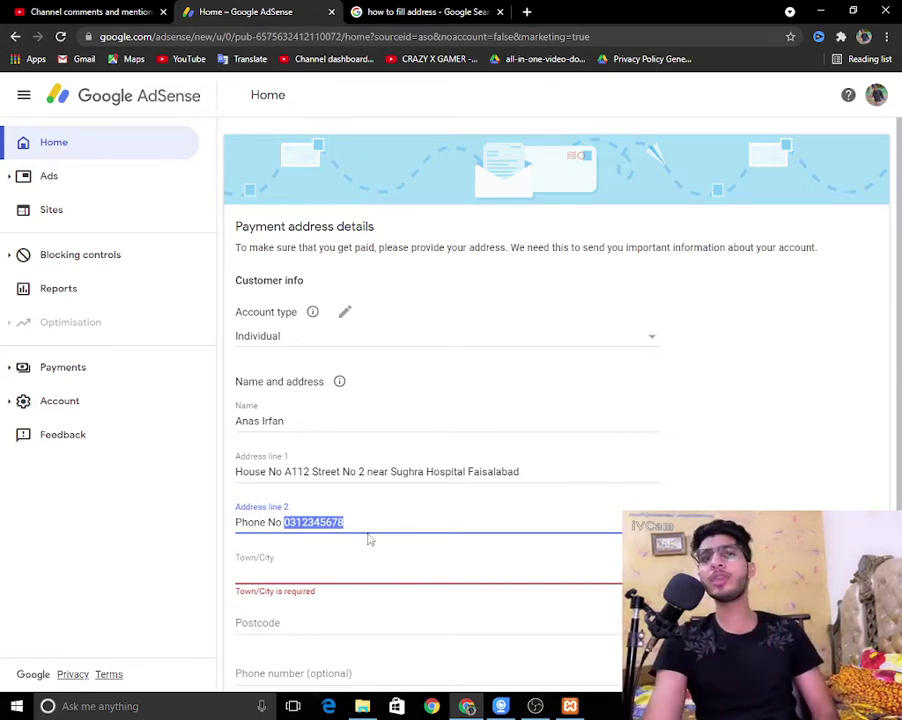
pyautogui.hotkey('shift', 'Tab')
pyautogui.press('Tab')
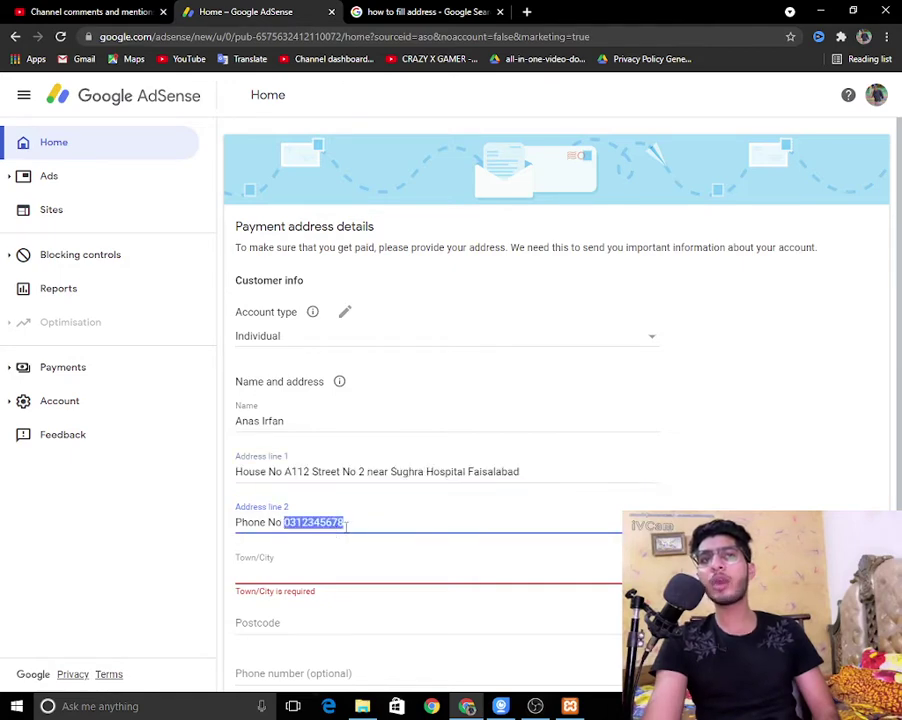
# Step: Enter the city in the Town/City field and move to Postcode
pyautogui.click(372, 571)
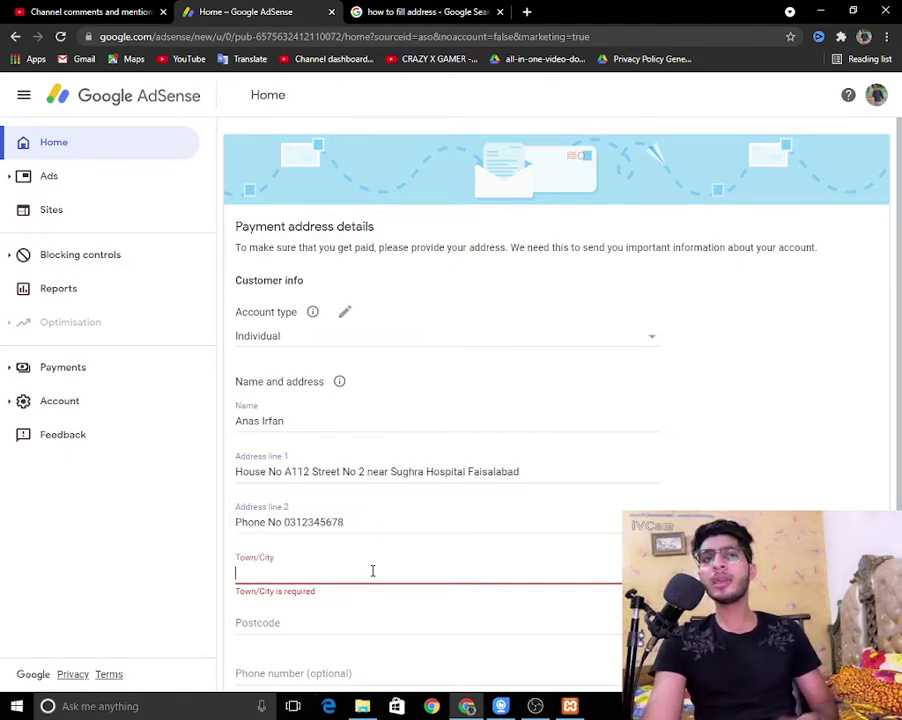
pyautogui.moveTo(290, 522); pyautogui.dragTo(332, 520)
pyautogui.click(380, 518)
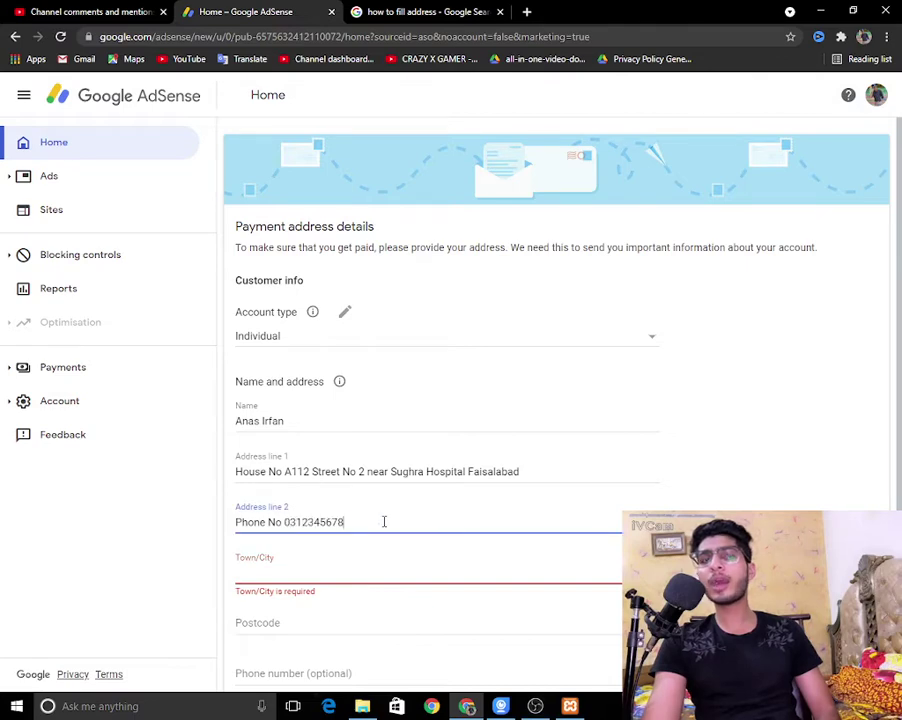
pyautogui.click(358, 578)
pyautogui.write('F')
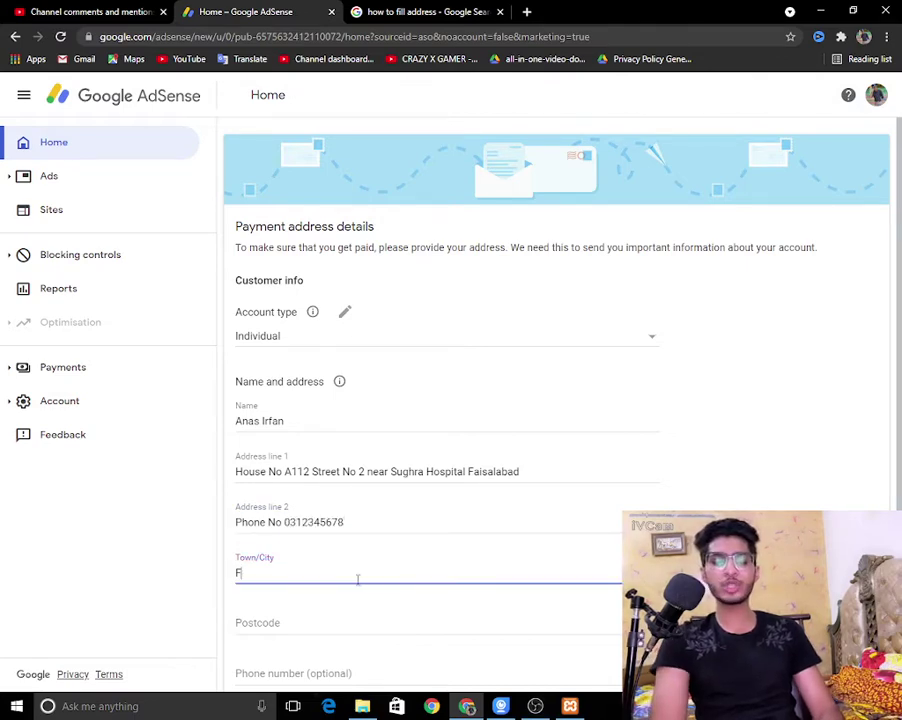
pyautogui.write('aisal')
pyautogui.write('abad')
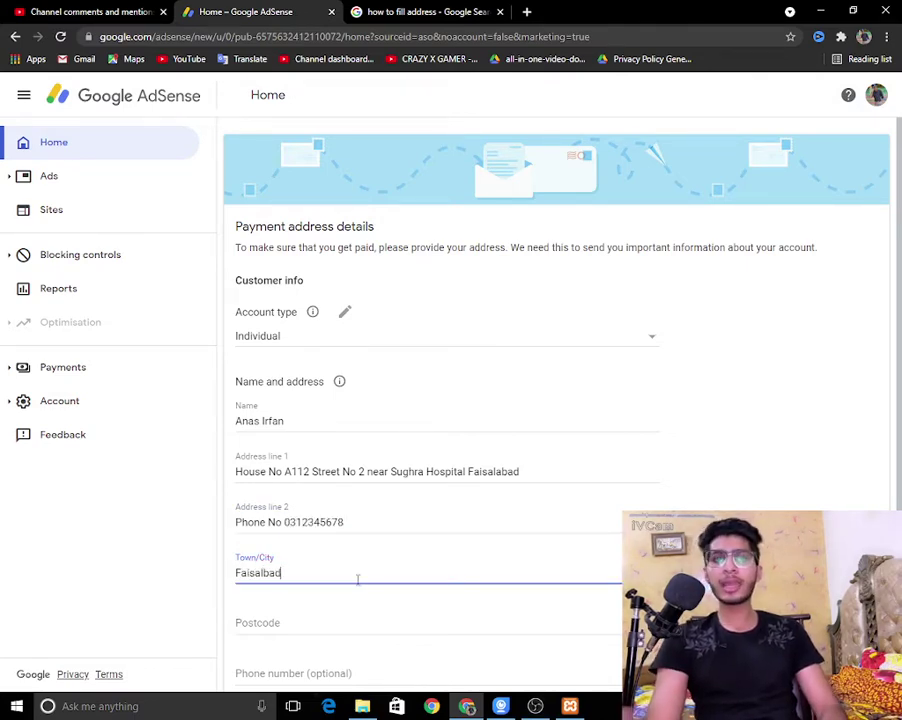
pyautogui.scroll(-2, 348, 562)
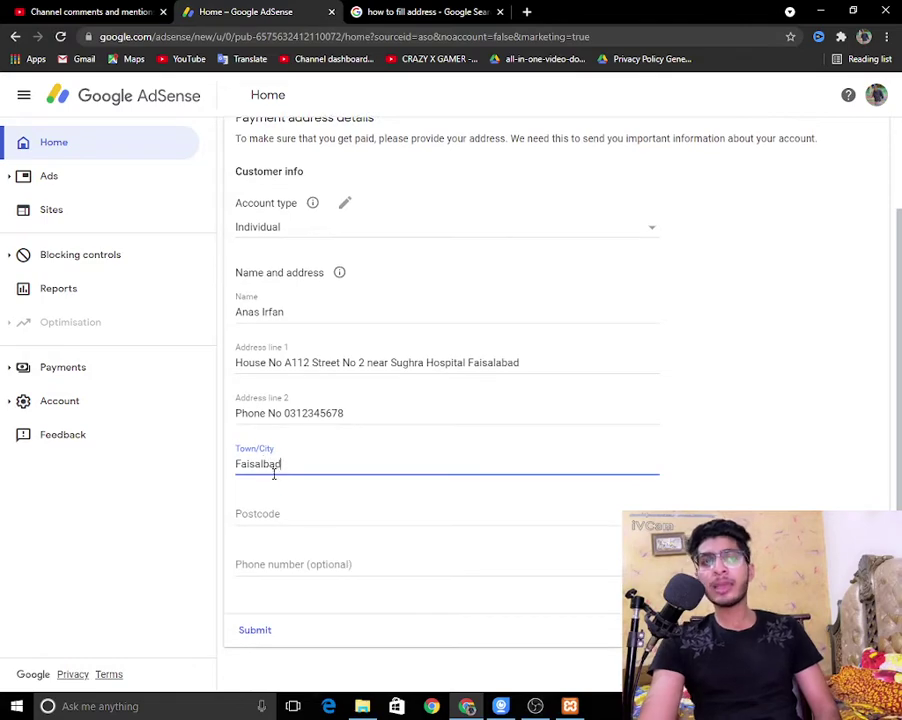
pyautogui.click(292, 512)
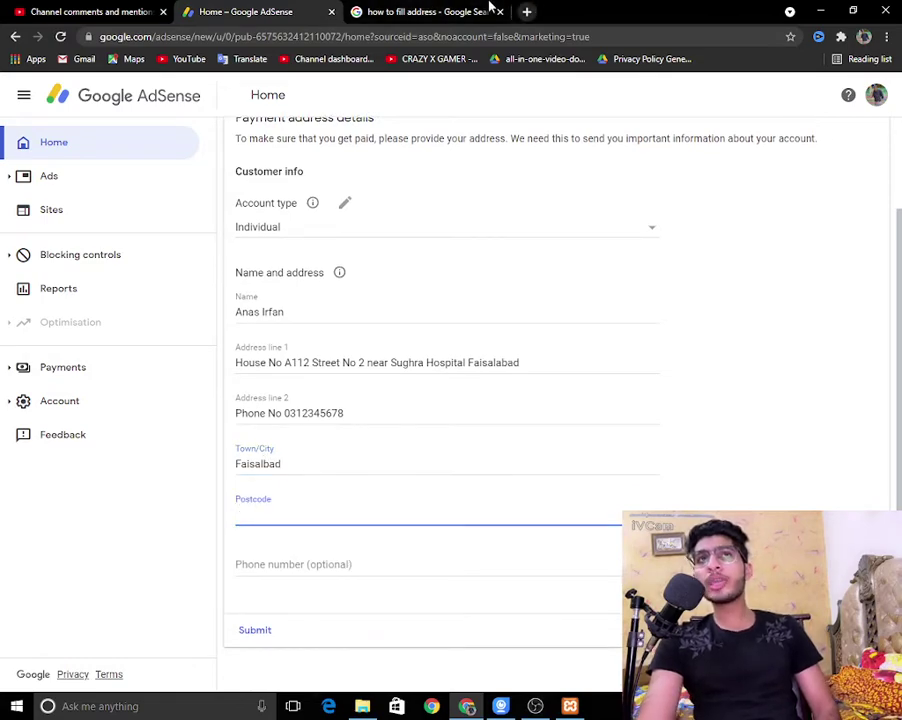
# Step: Search 'faisalabad potal code', note postcode 38000, and return to the AdSense form
pyautogui.click(440, 10)
pyautogui.tripleClick(375, 97)
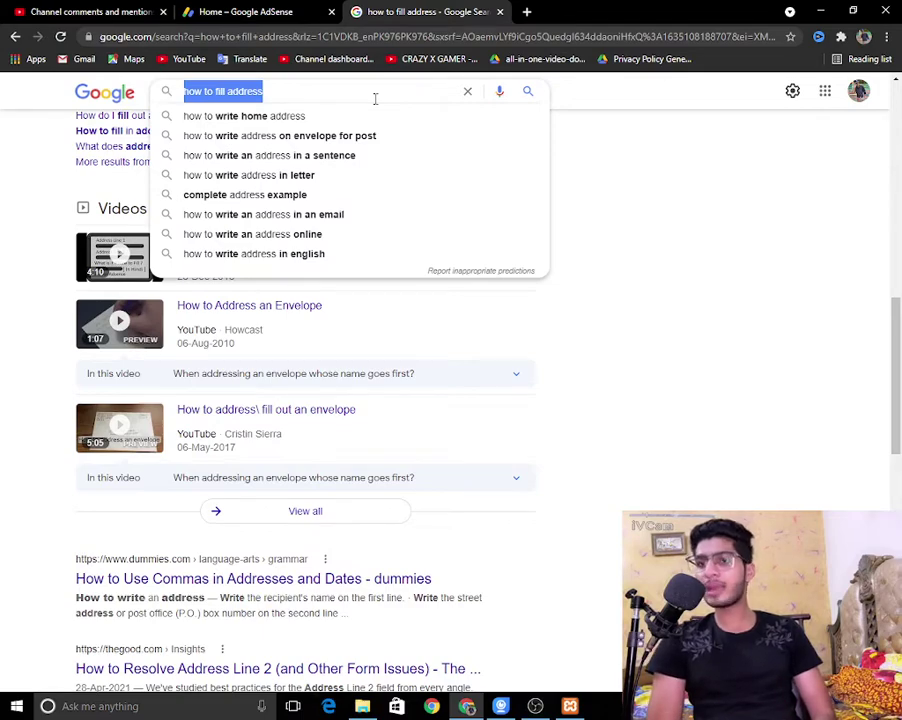
pyautogui.write('fais')
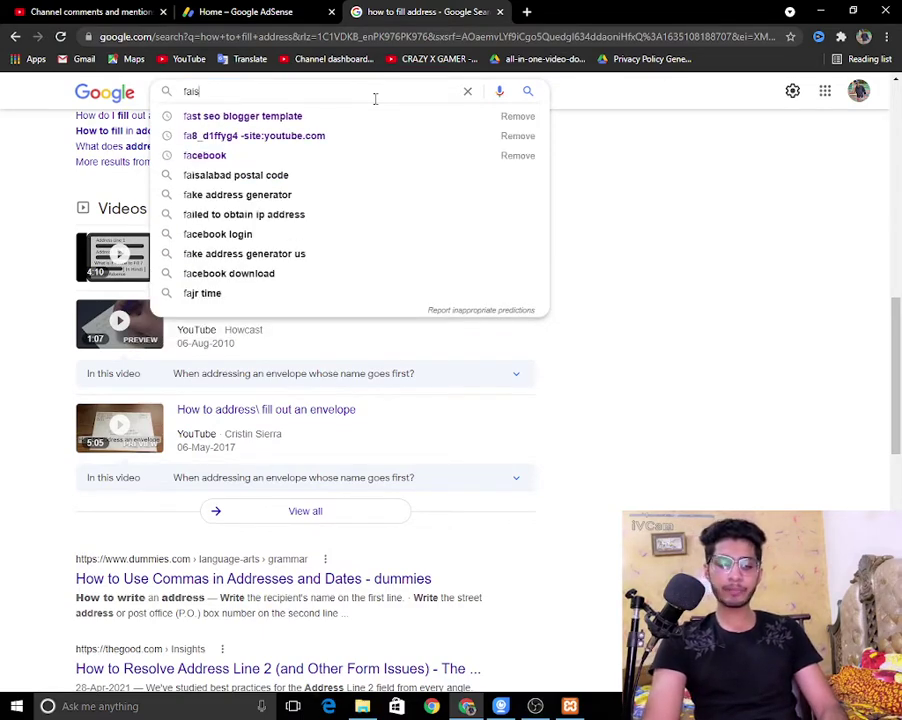
pyautogui.write('alabad pot')
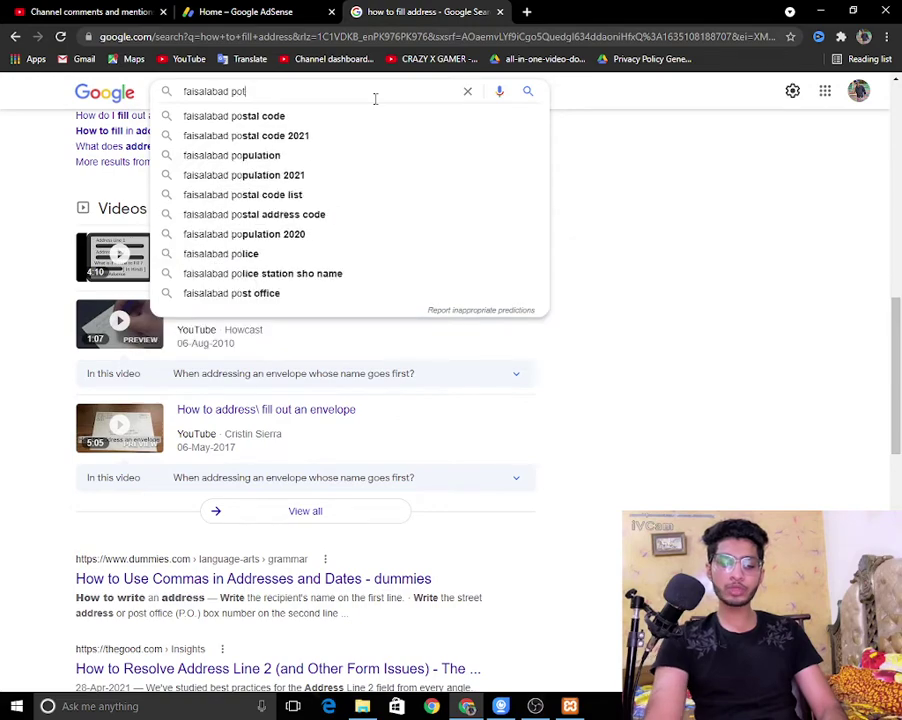
pyautogui.write('al code')
pyautogui.press('Return')
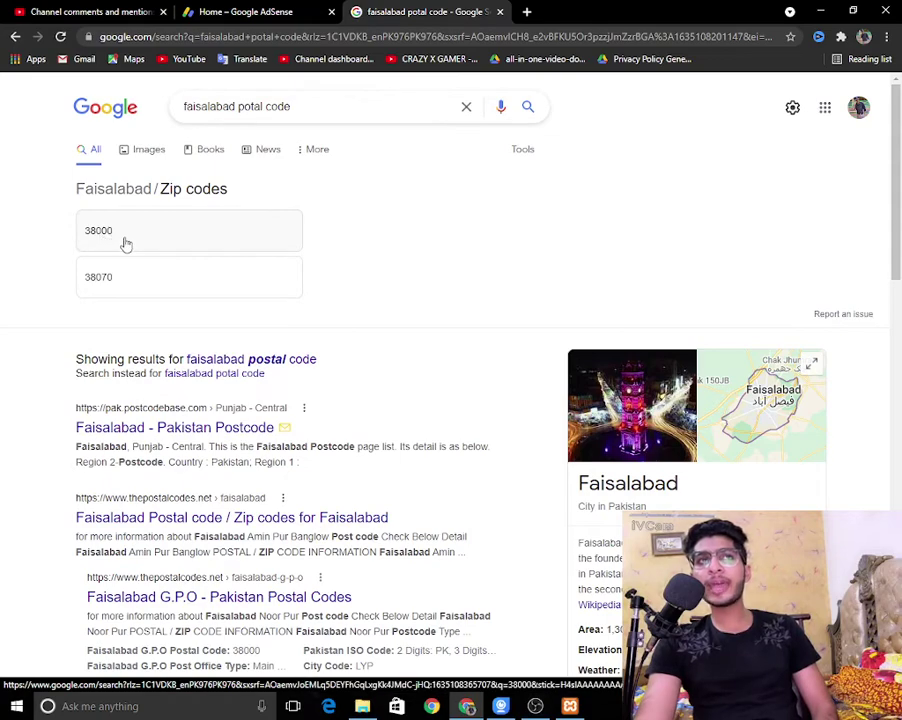
pyautogui.scroll(-1, 488, 303)
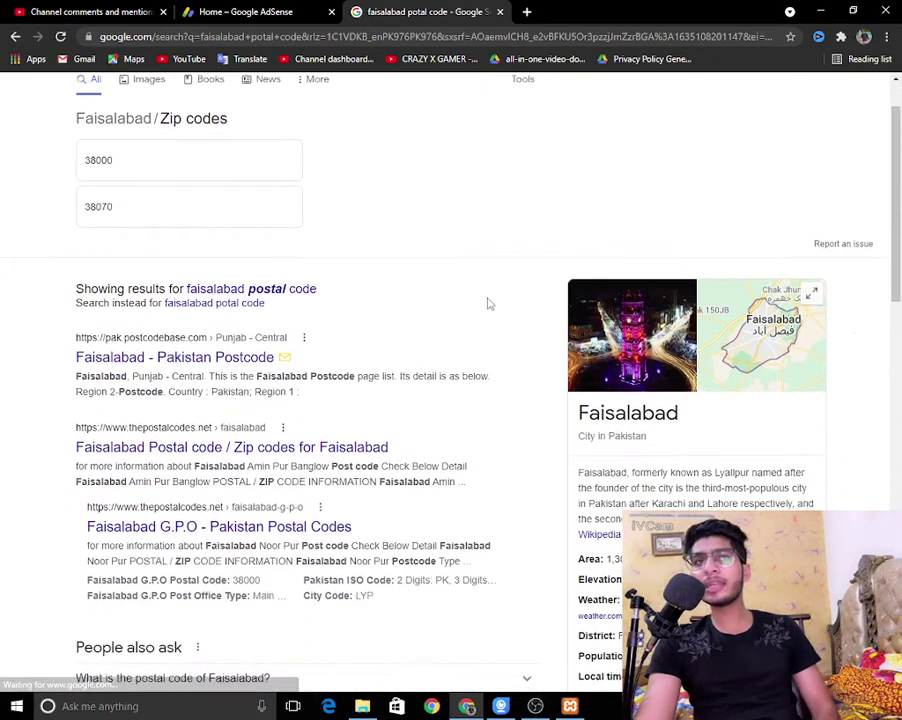
pyautogui.scroll(-1, 488, 303)
pyautogui.scroll(2, 488, 303)
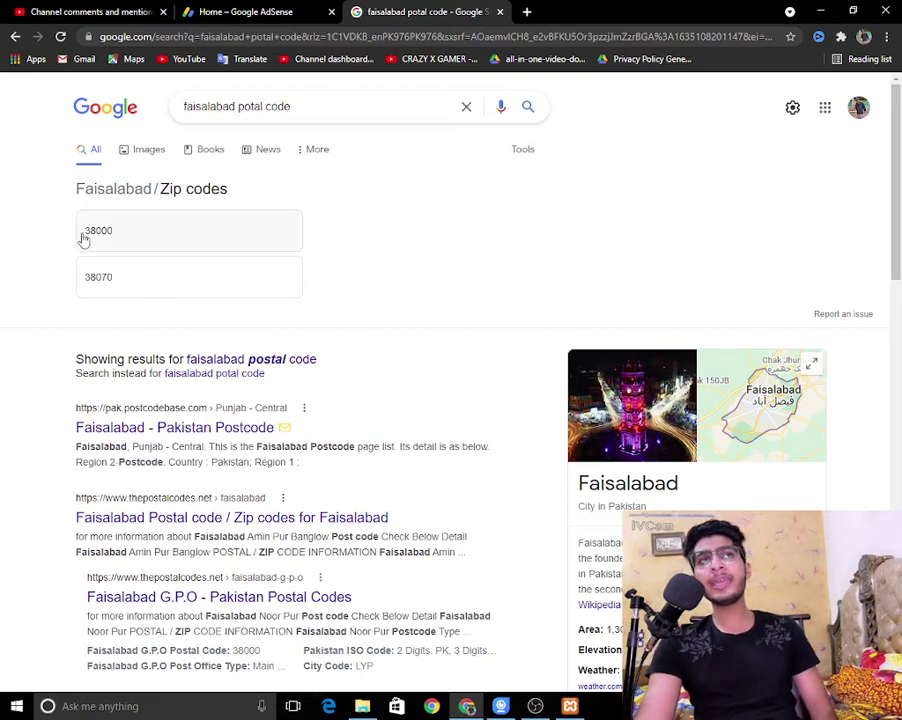
pyautogui.click(255, 11)
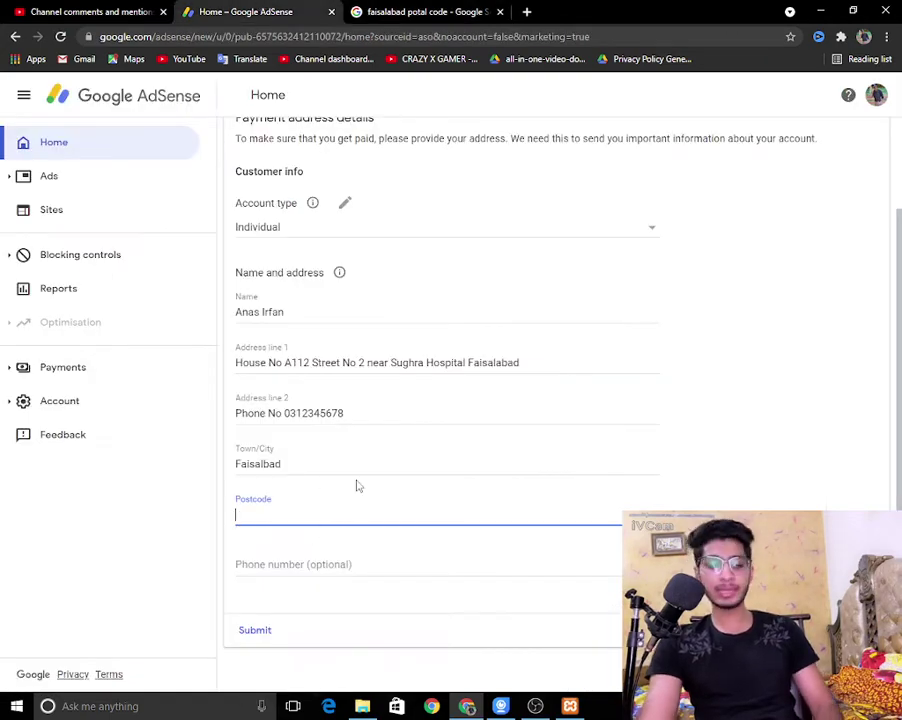
# Step: Enter postcode 38000, pick Pakistan +92, add the phone number, and submit the address
pyautogui.write('38000')
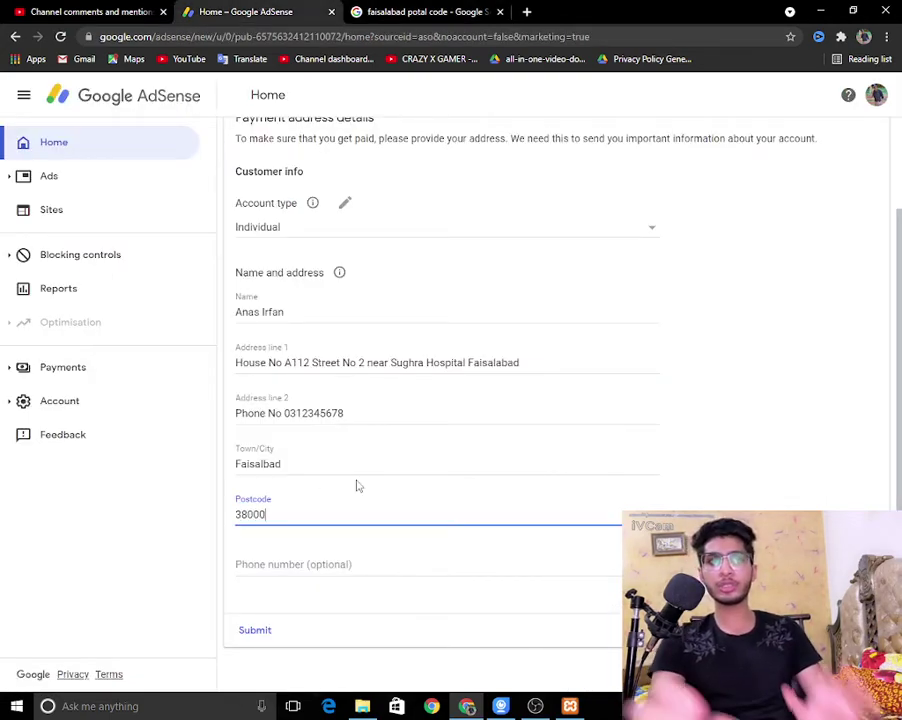
pyautogui.click(342, 567)
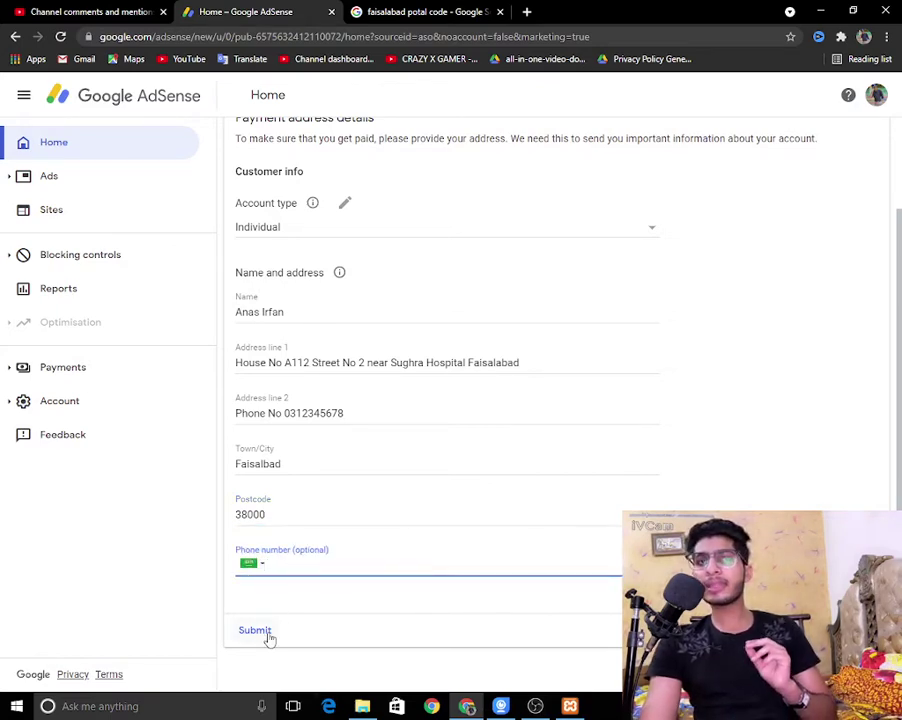
pyautogui.click(256, 564)
pyautogui.scroll(-20, 294, 447)
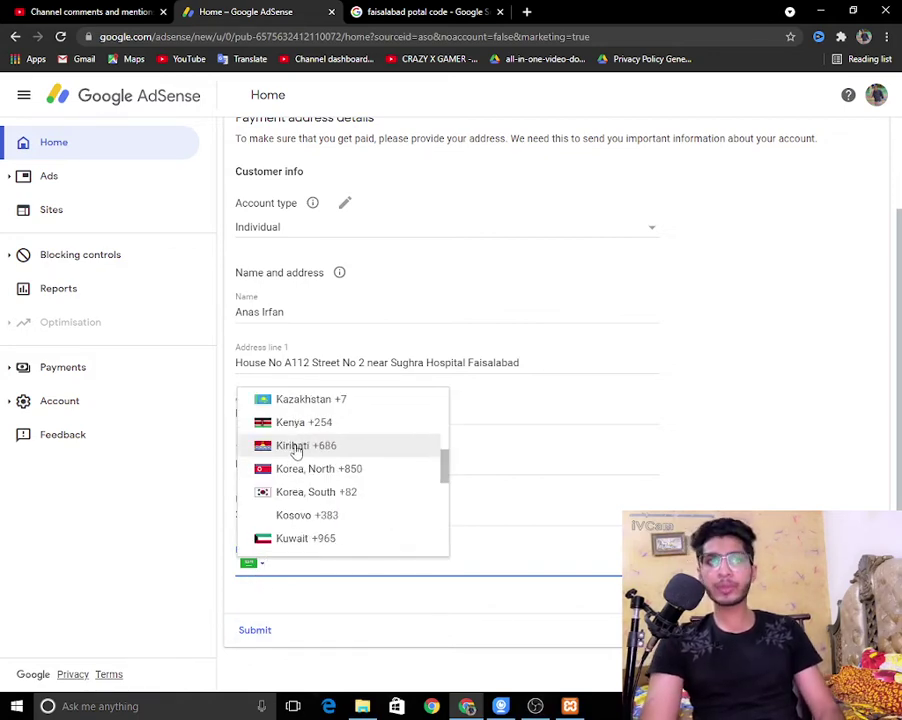
pyautogui.scroll(-11, 350, 495)
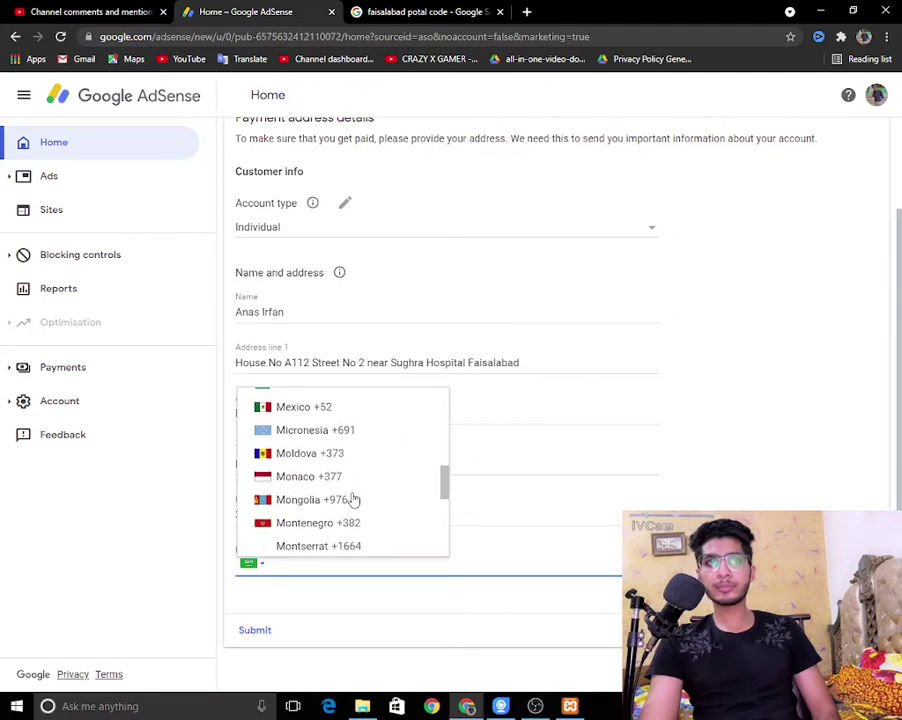
pyautogui.scroll(-3, 330, 450)
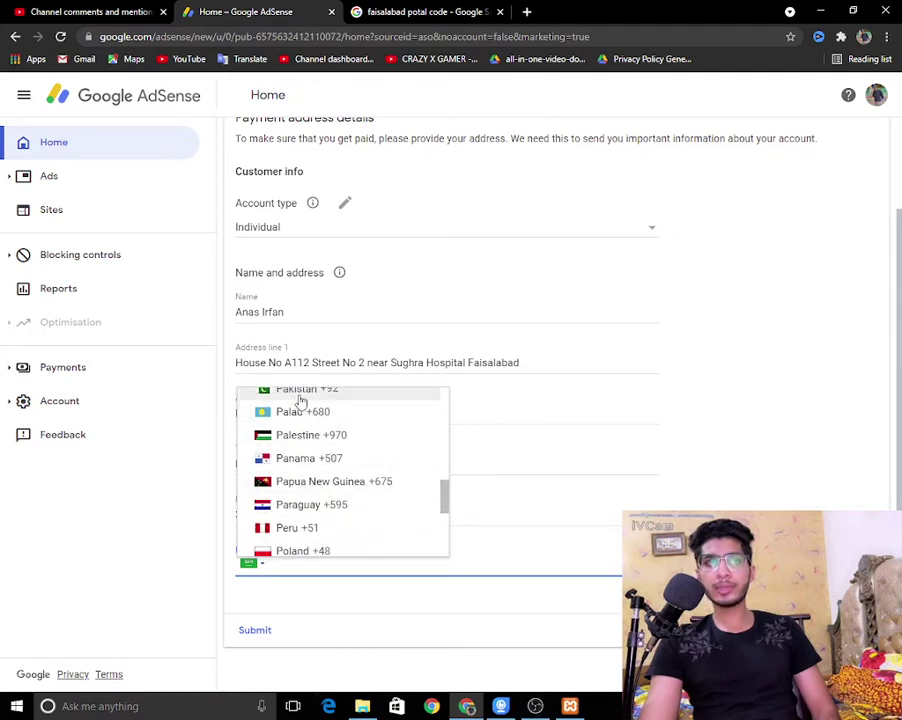
pyautogui.click(296, 392)
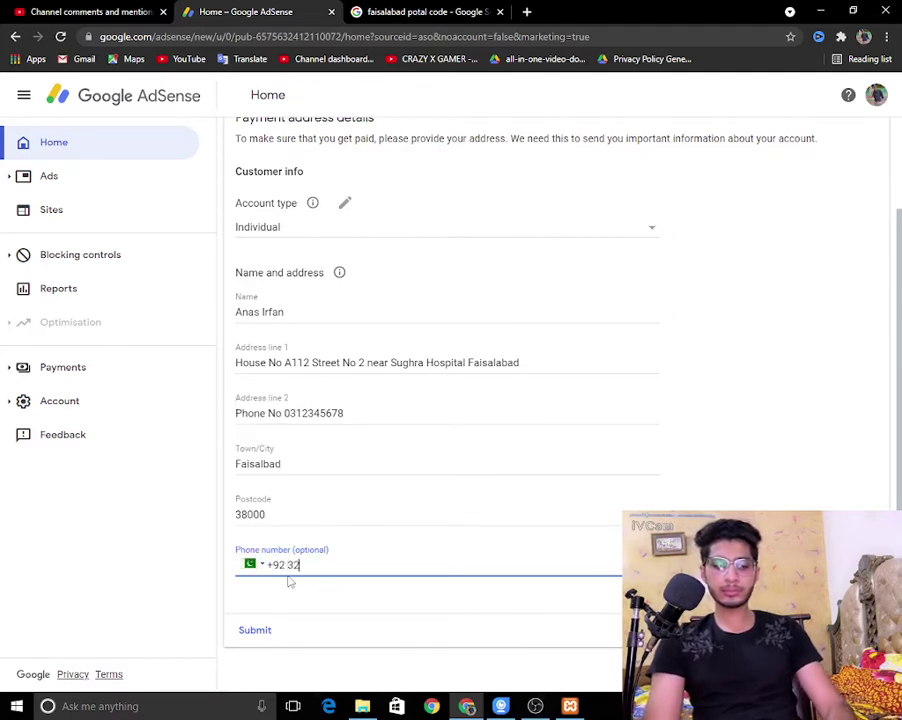
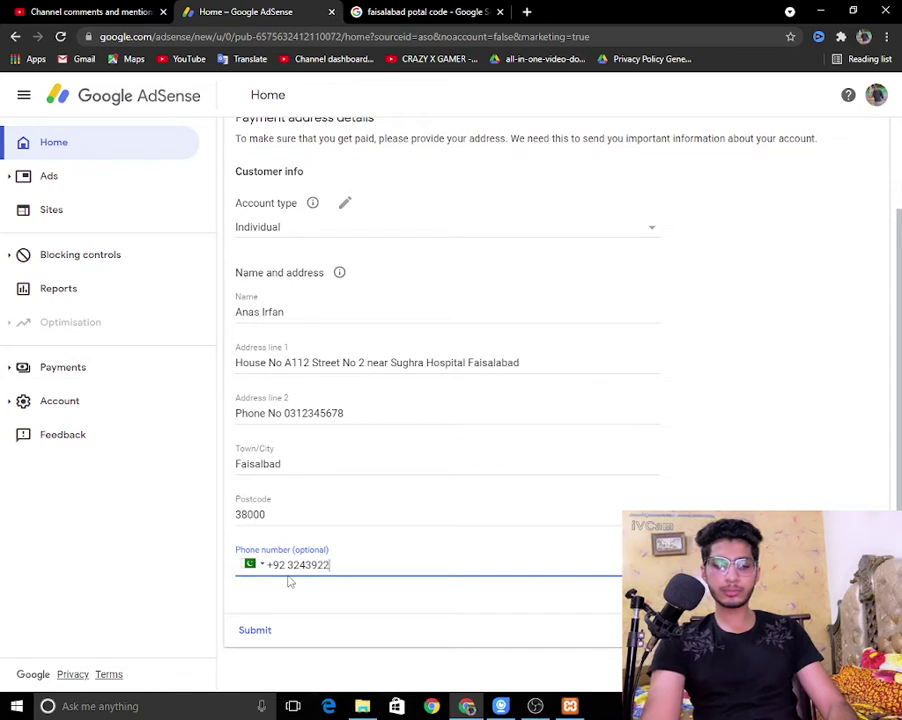
pyautogui.click(248, 632)
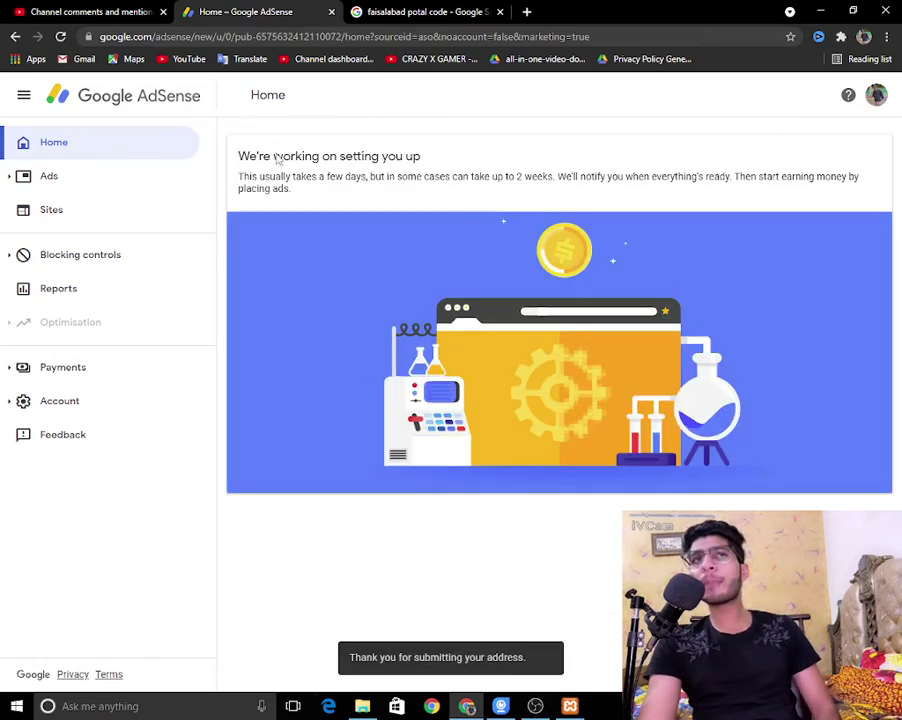
# Step: Highlight the setup-time notice paragraph on the confirmation page
pyautogui.moveTo(236, 174); pyautogui.dragTo(332, 195)
pyautogui.click(373, 177)
pyautogui.tripleClick(373, 177)
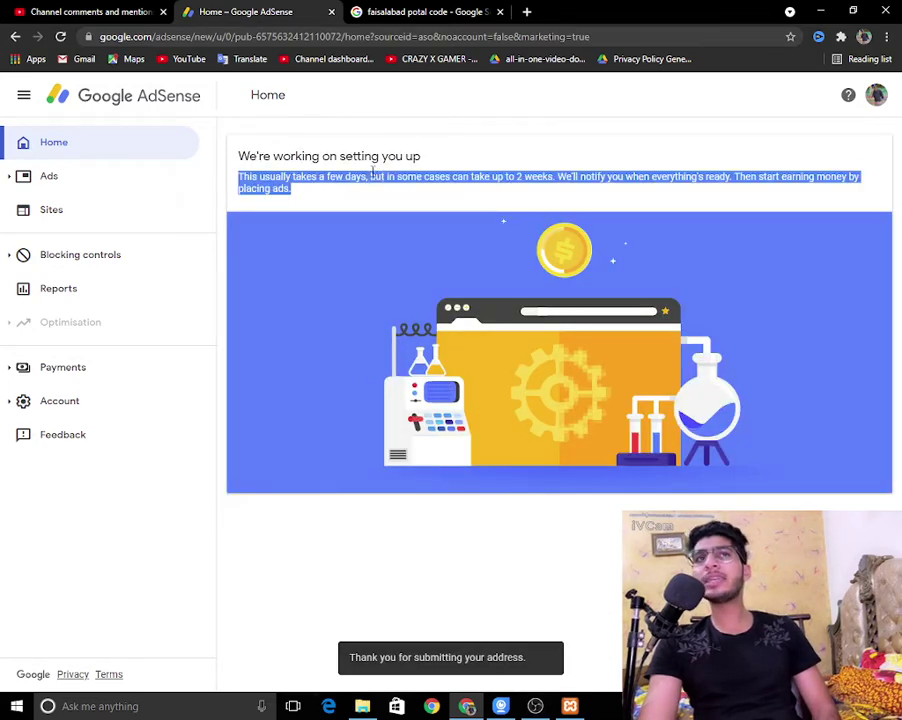
pyautogui.click(372, 144)
pyautogui.tripleClick(372, 144)
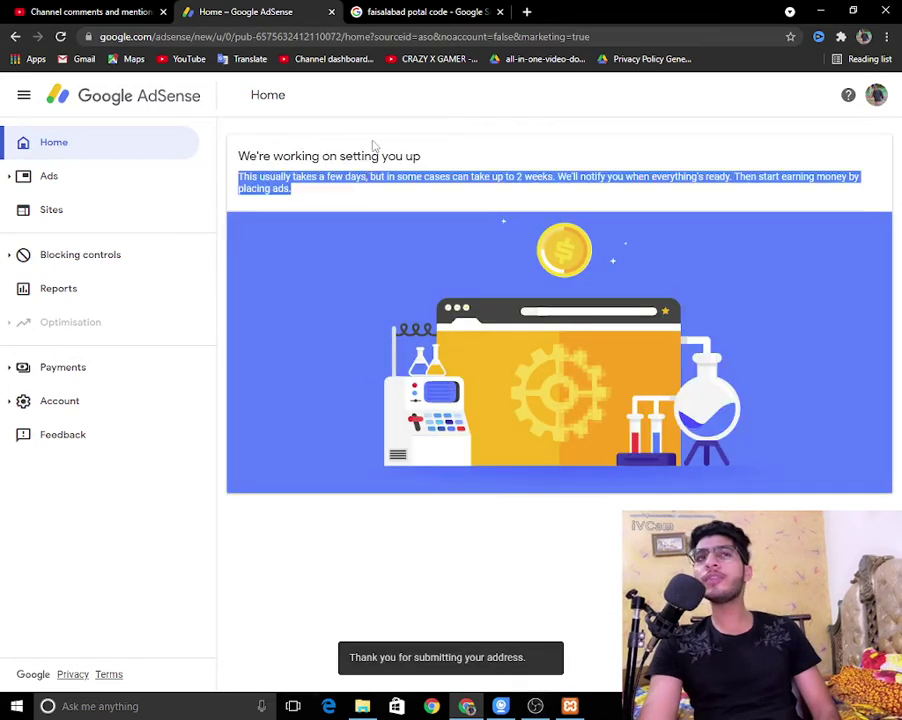
# Step: View the empty Sites list, go Home and back to Sites, then open a new tab
pyautogui.click(70, 211)
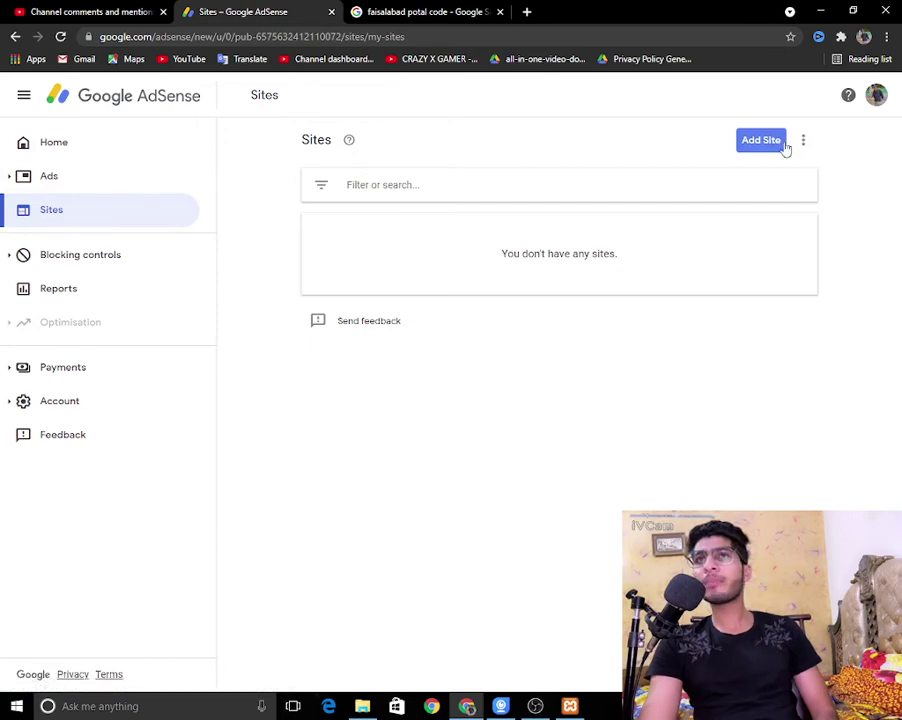
pyautogui.click(87, 151)
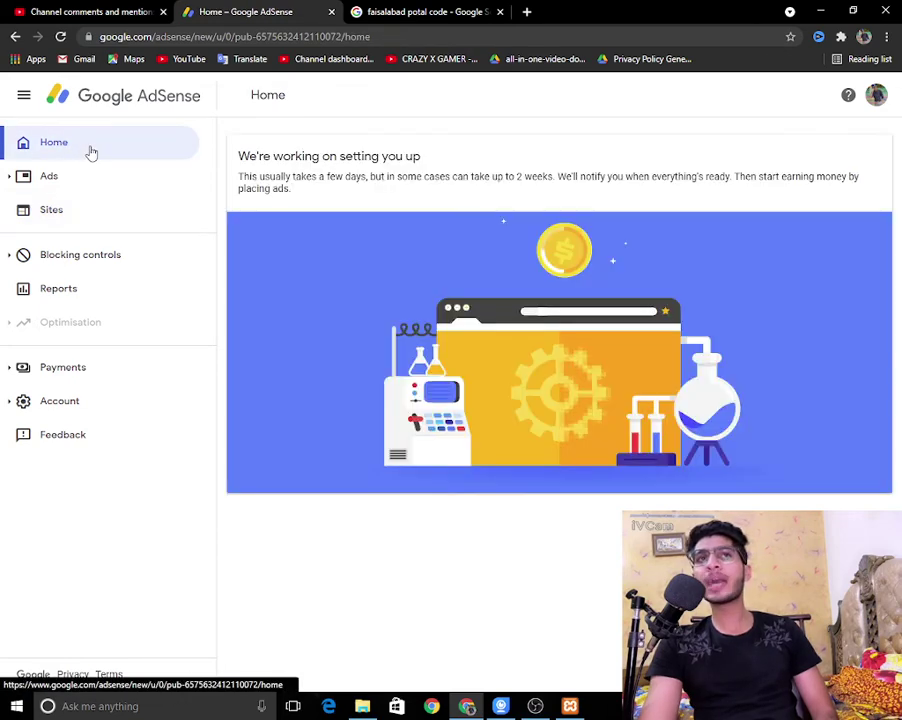
pyautogui.click(71, 214)
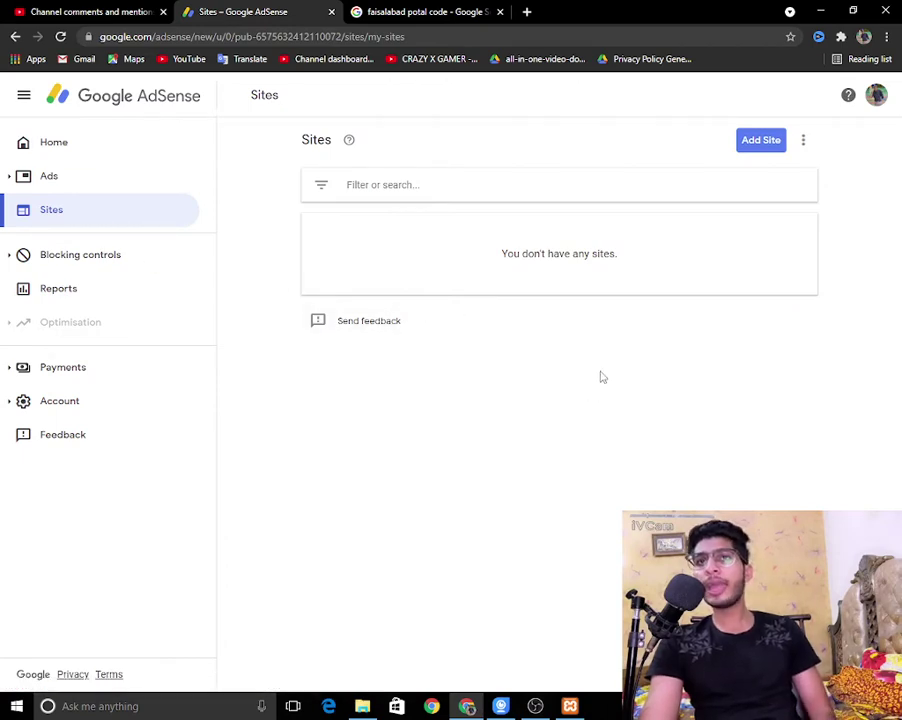
pyautogui.click(525, 11)
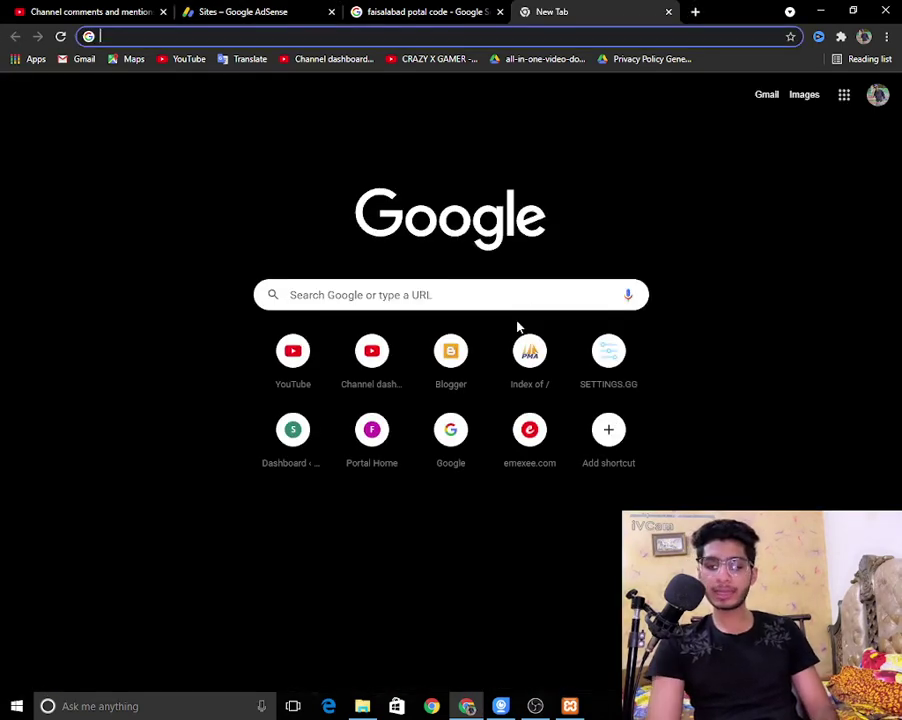
# Step: Search Google for '</script>' in a new tab, then close that results tab
pyautogui.write('</script>')
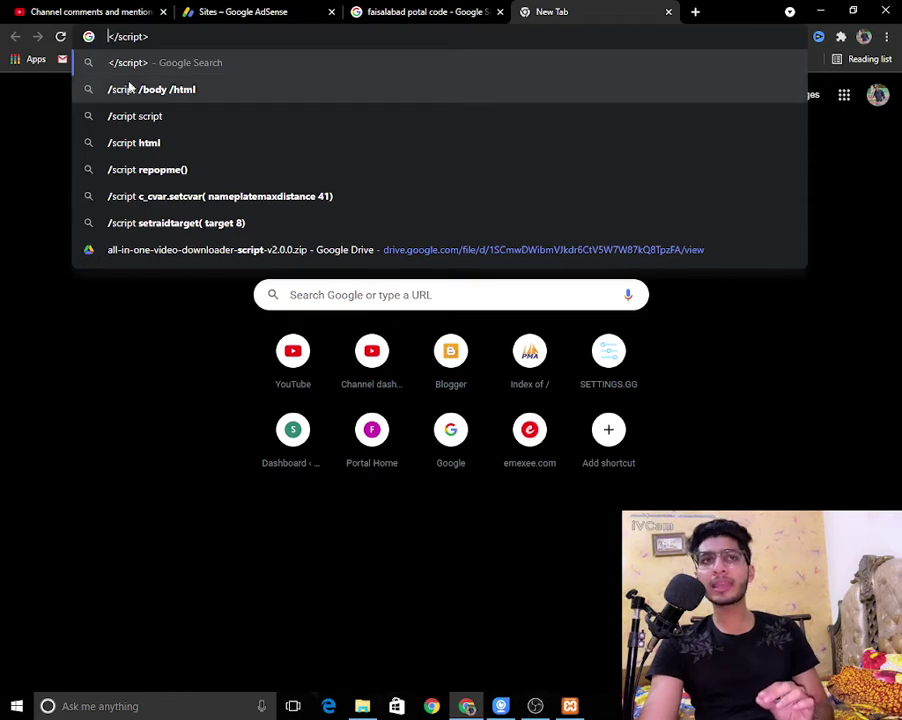
pyautogui.press('Return')
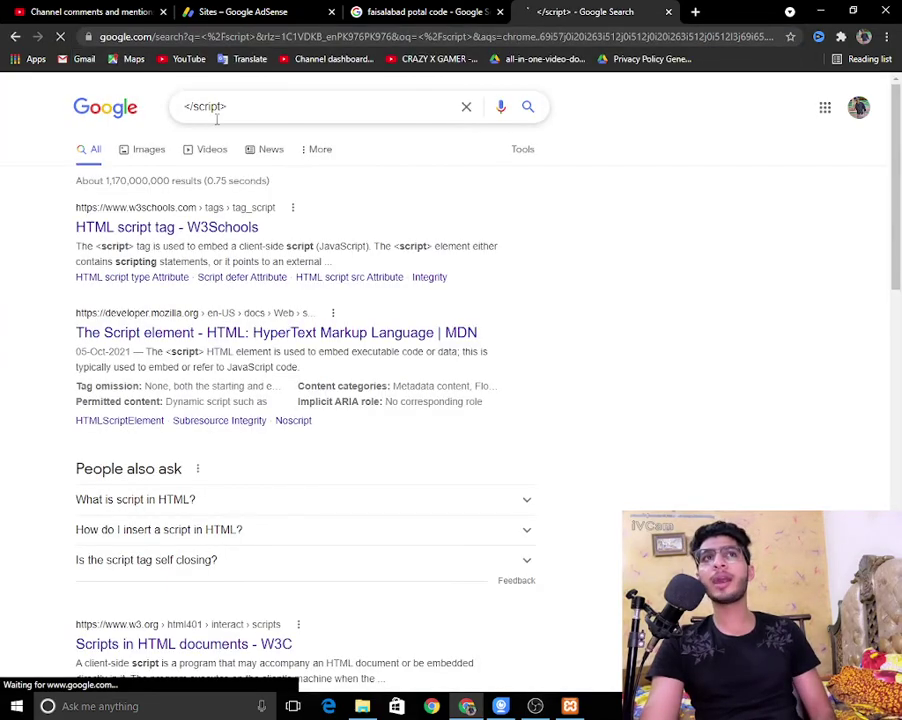
pyautogui.hotkey('ctrl', 'w')
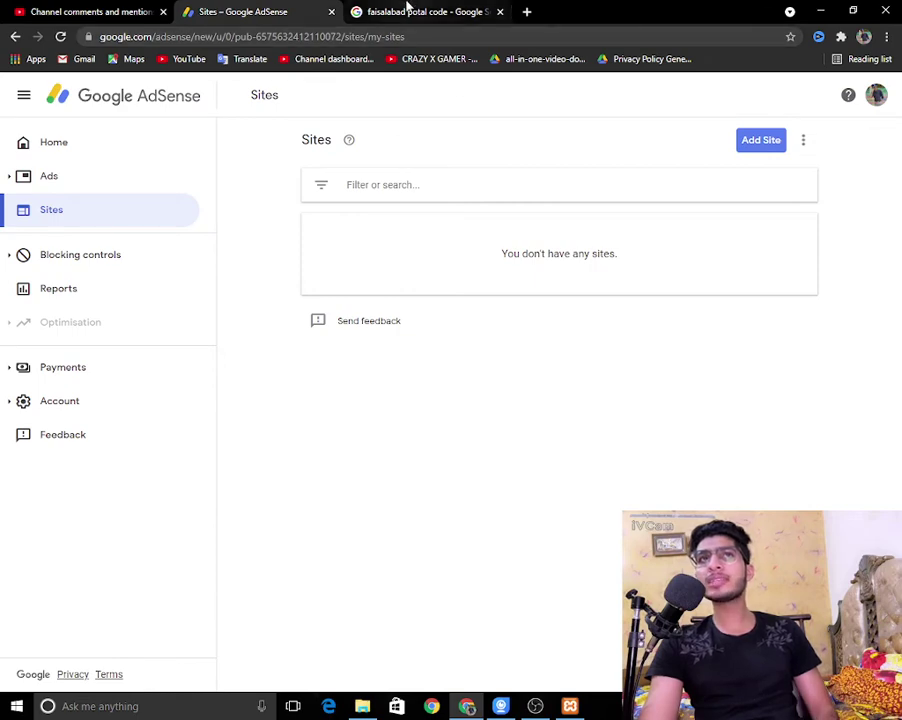
# Step: In the Faisalabad postal code search tab, replace the query with 'admob' and search
pyautogui.click(408, 10)
pyautogui.click(196, 30)
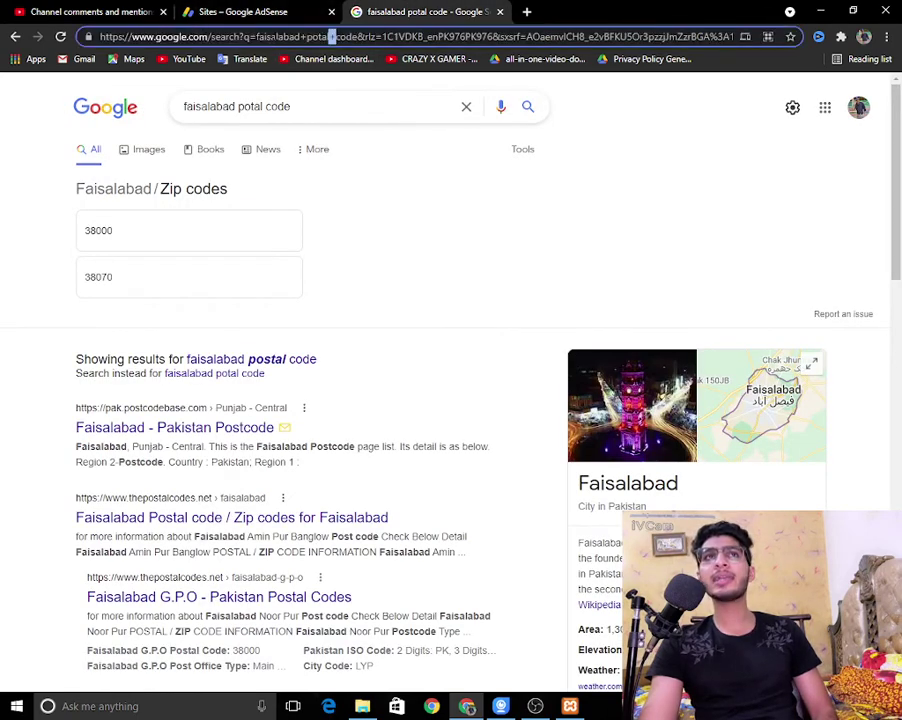
pyautogui.click(287, 107)
pyautogui.tripleClick(287, 107)
pyautogui.write('a')
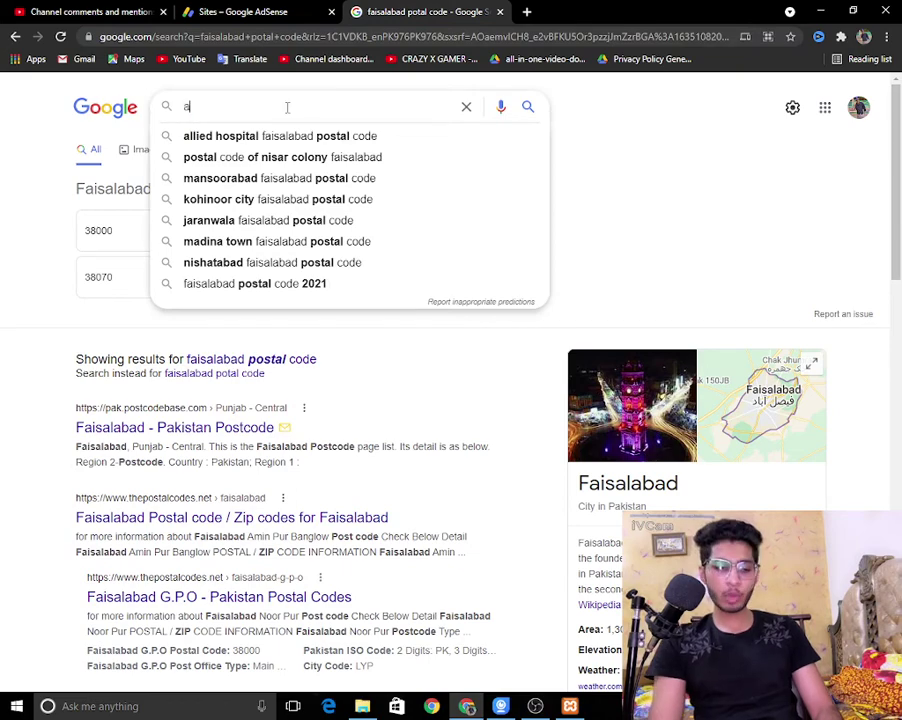
pyautogui.write('dmob')
pyautogui.press('Return')
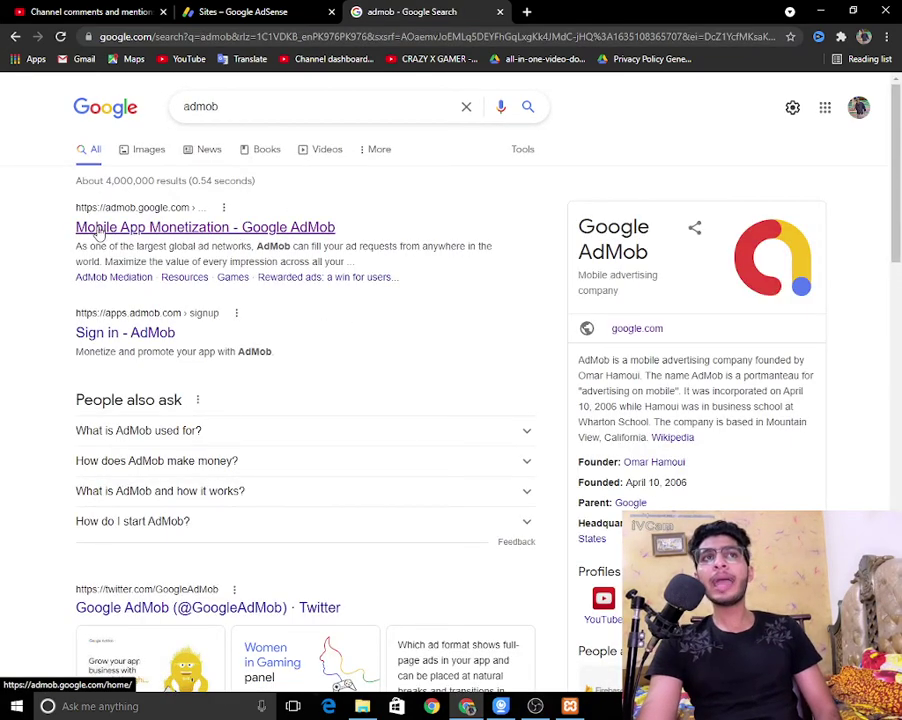
# Step: Open the Google AdMob result, get started, and create the AdMob account after reviewing the terms
pyautogui.click(205, 236)
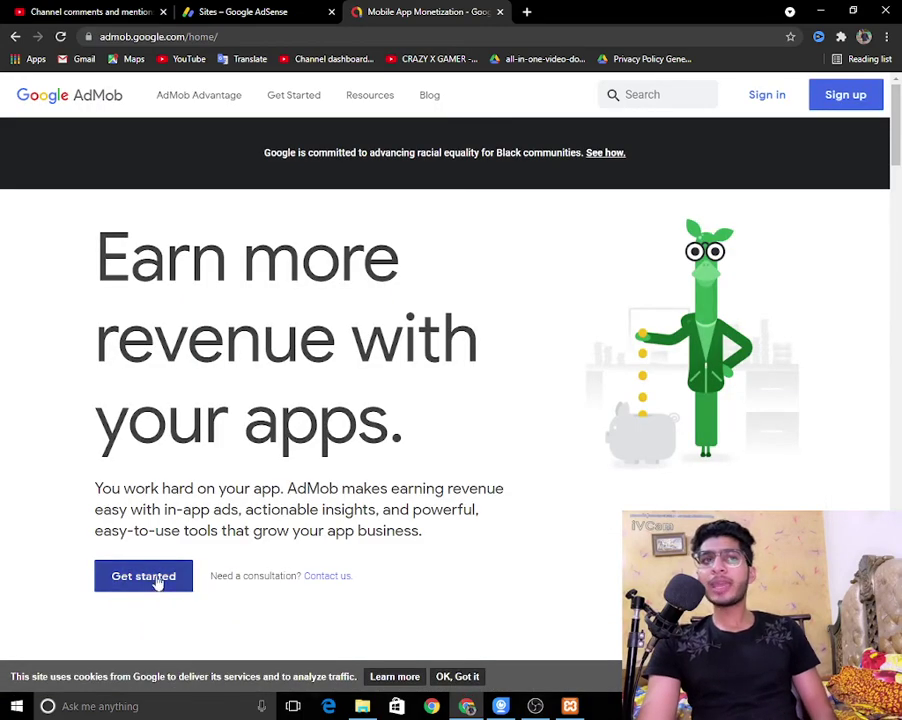
pyautogui.click(782, 98)
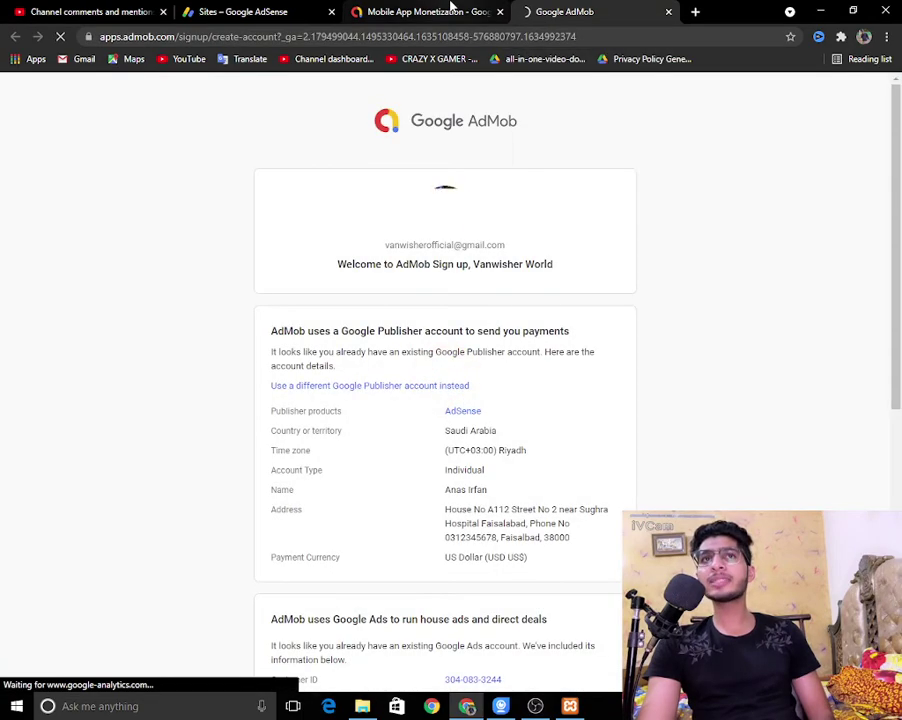
pyautogui.scroll(-5, 536, 380)
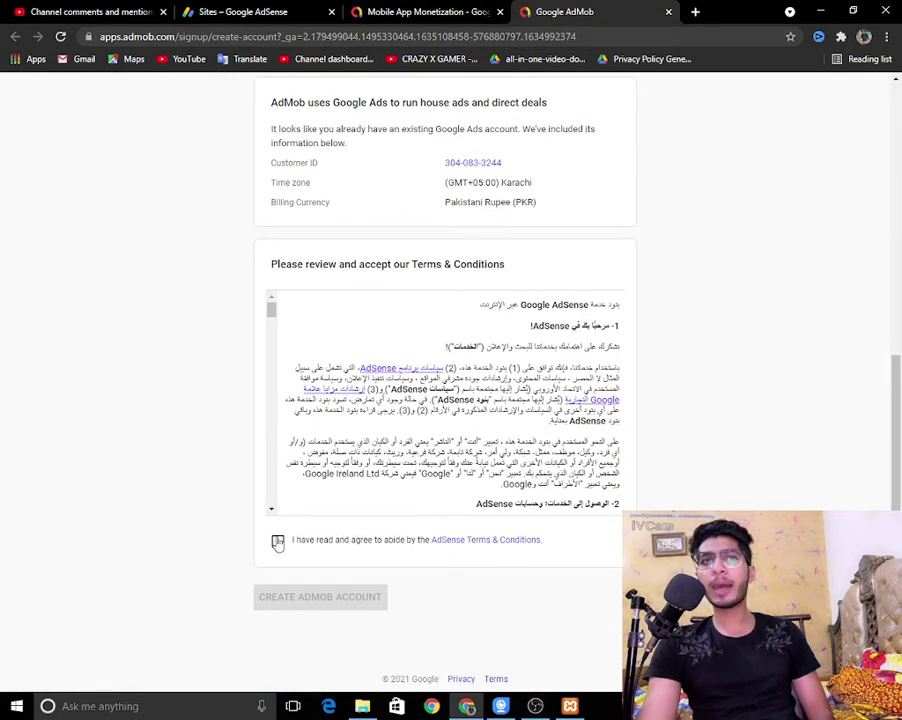
pyautogui.scroll(4, 278, 542)
pyautogui.moveTo(313, 190); pyautogui.dragTo(573, 461)
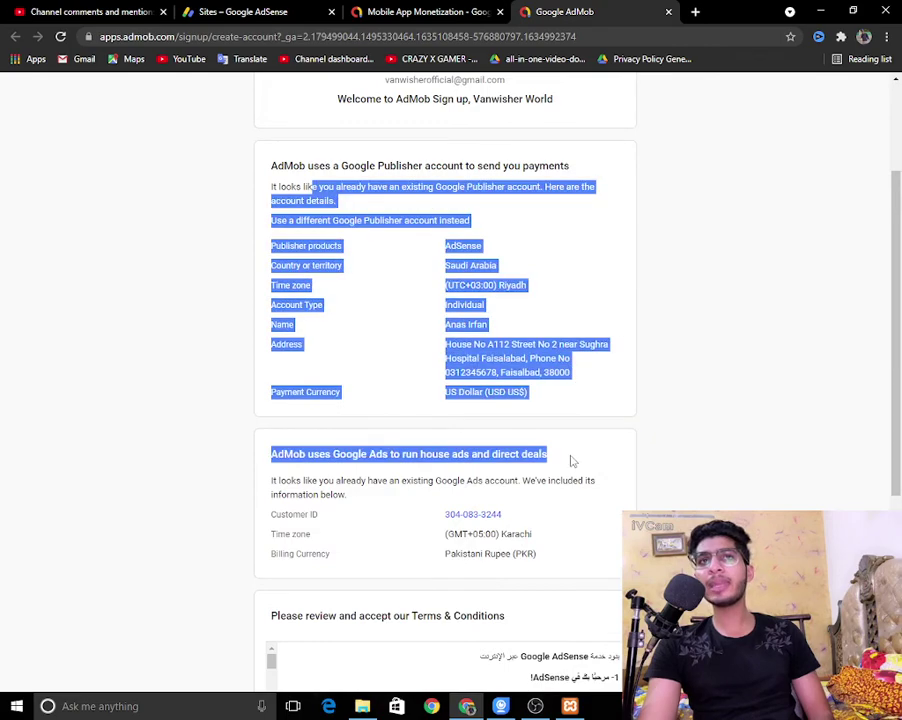
pyautogui.scroll(-4, 573, 458)
pyautogui.click(338, 600)
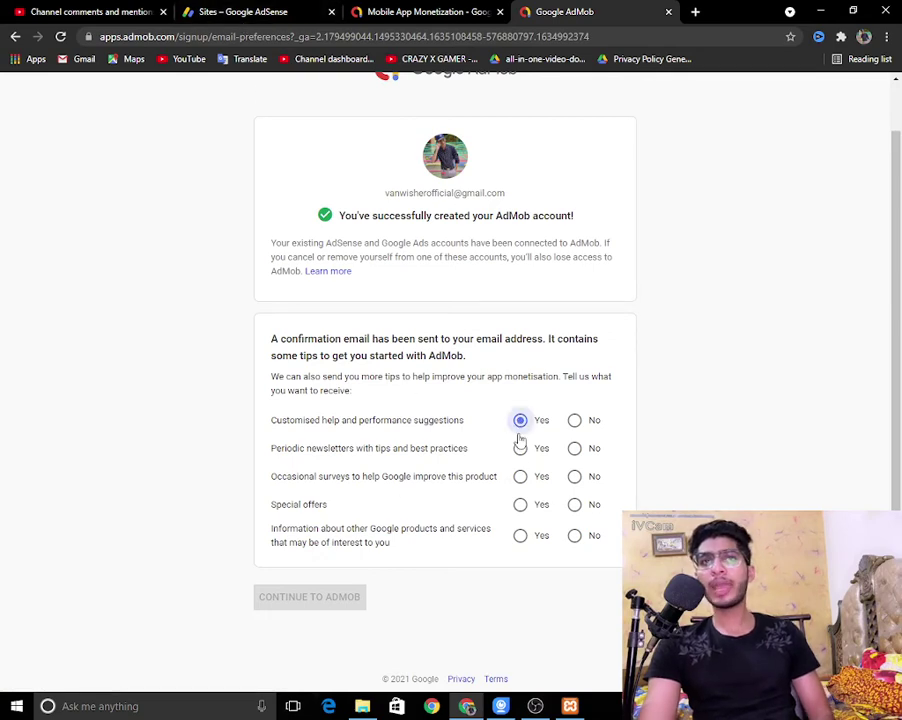
# Step: Opt into all AdMob email tips categories and continue into AdMob
pyautogui.click(521, 479)
pyautogui.click(520, 536)
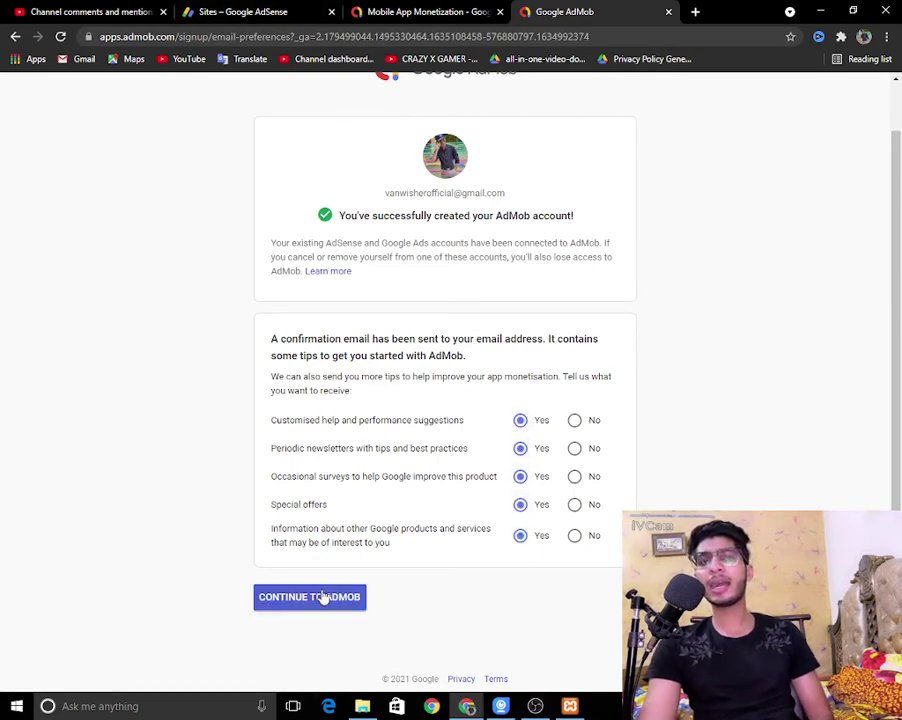
pyautogui.click(321, 594)
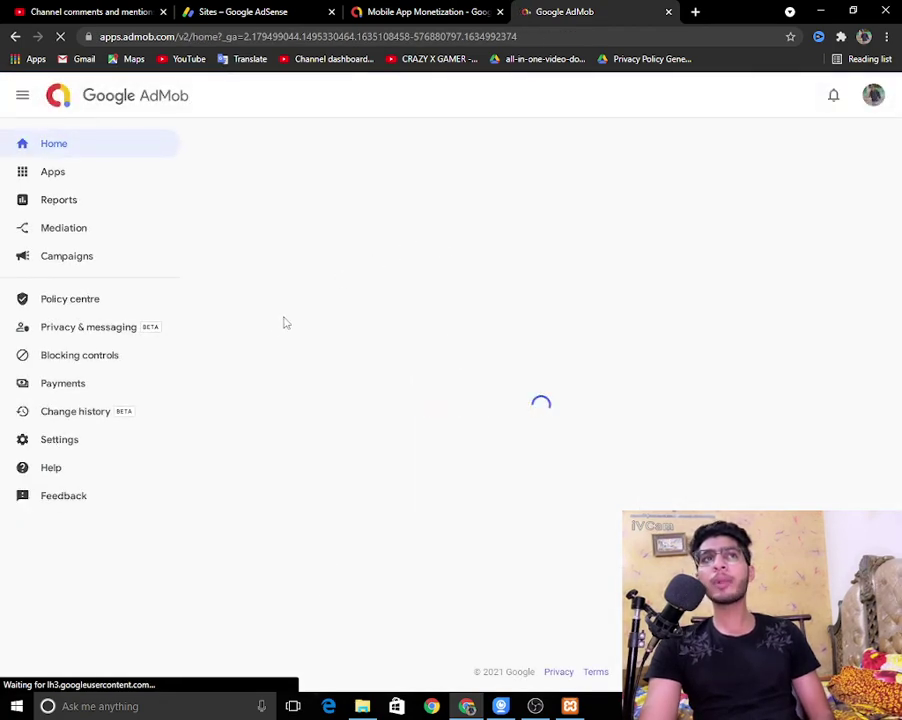
# Step: Go to the AdSense Home page and select its account-setup status notice
pyautogui.click(449, 9)
pyautogui.click(268, 10)
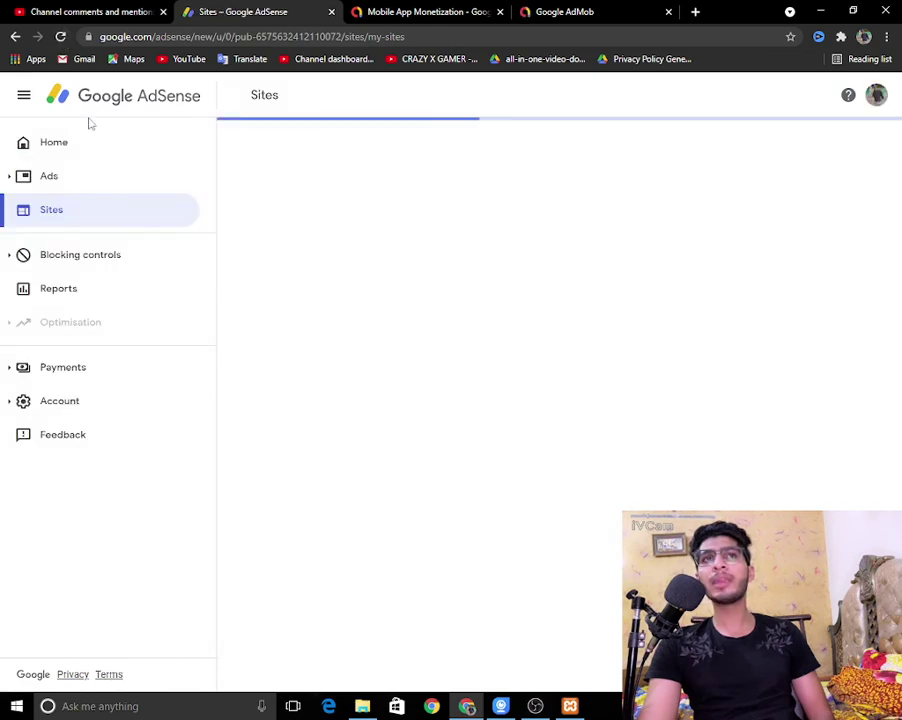
pyautogui.click(40, 146)
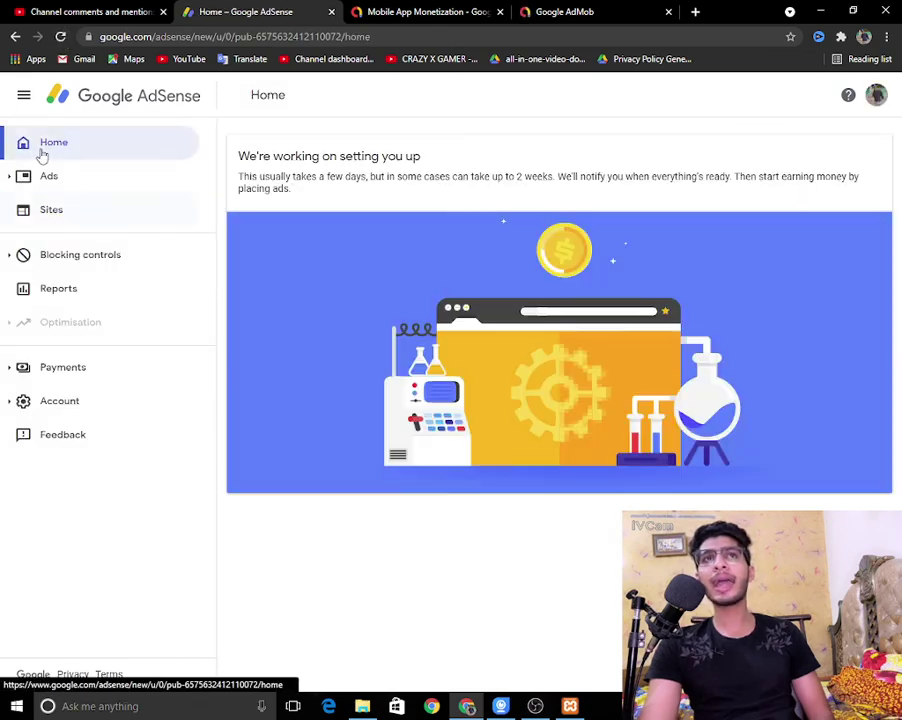
pyautogui.tripleClick(300, 181)
# Step: Start adding an app in AdMob, then reload the AdSense Home page
pyautogui.click(524, 14)
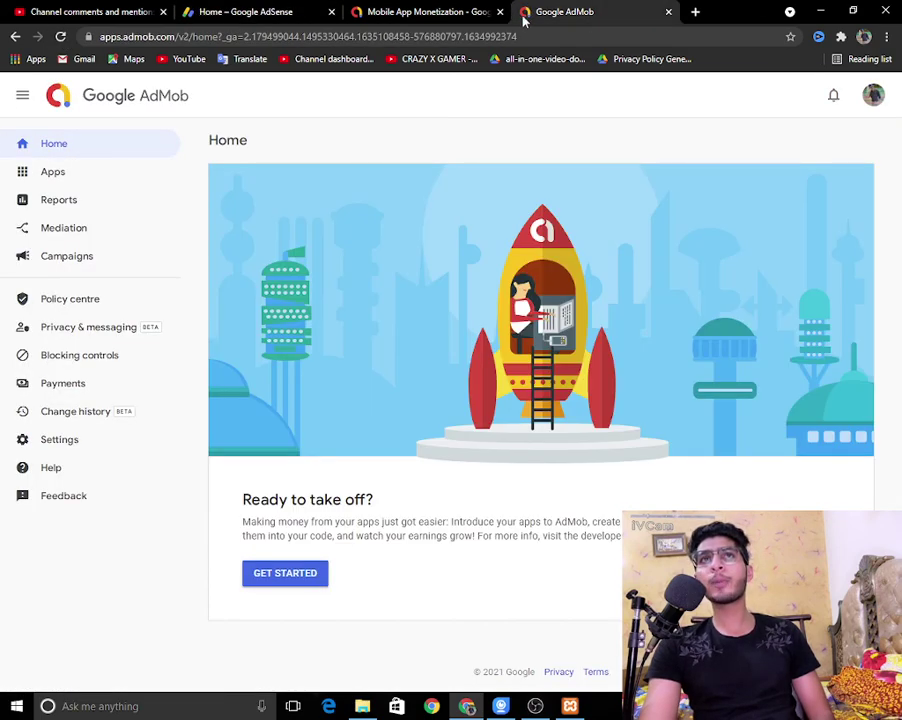
pyautogui.click(302, 578)
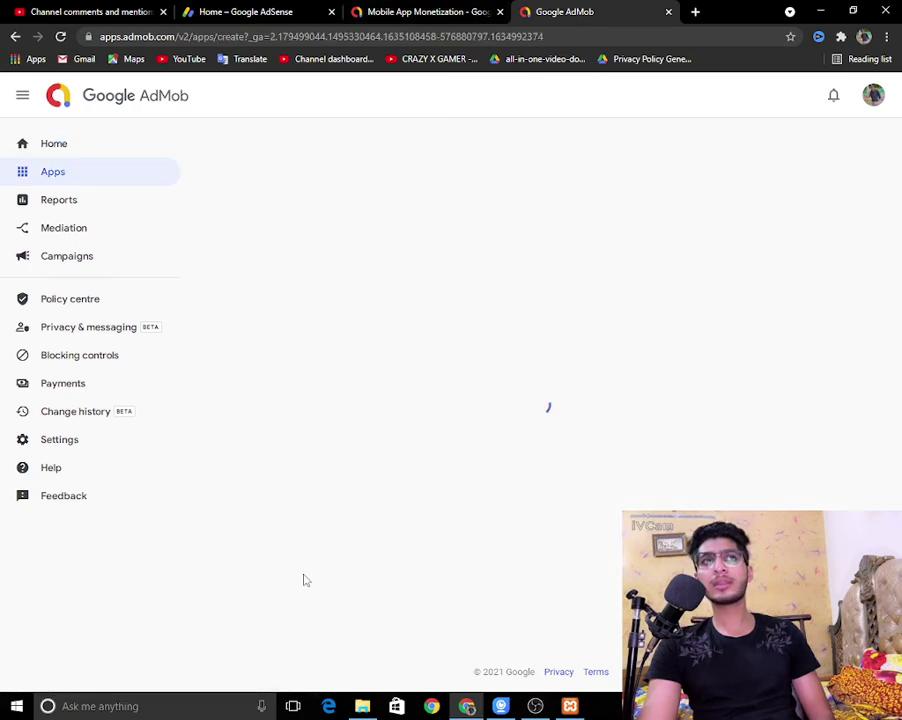
pyautogui.click(304, 10)
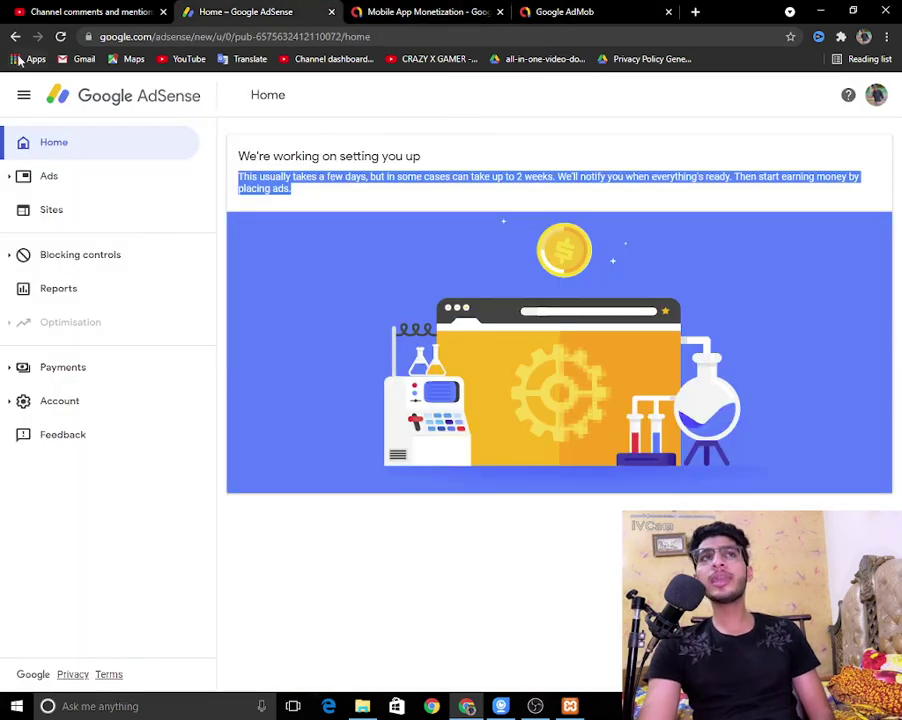
pyautogui.click(61, 36)
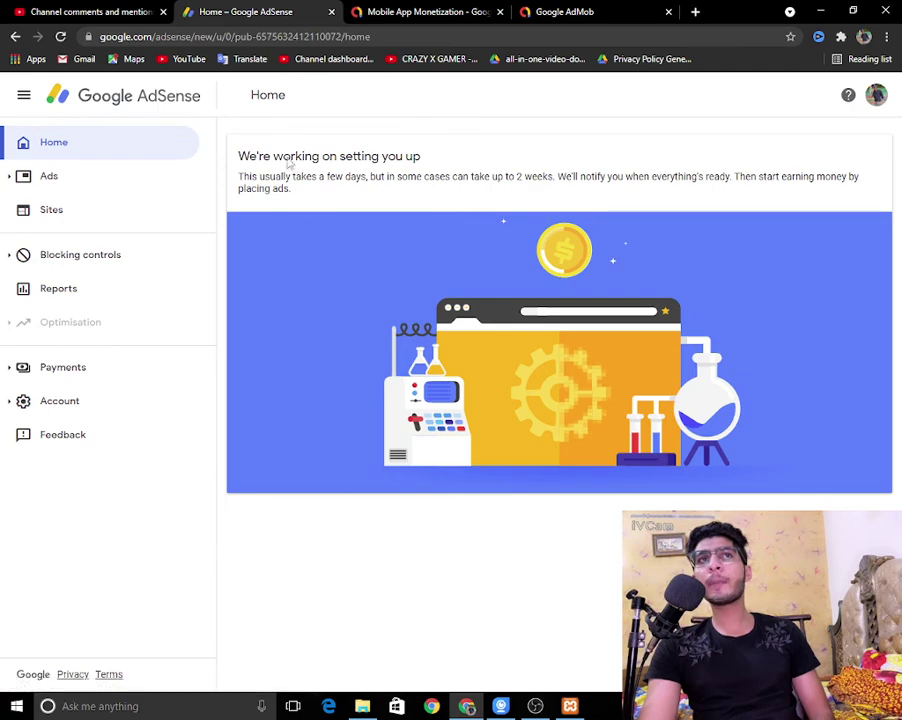
# Step: Answer the new-app setup's app-store question, then cancel it and go to AdMob Home
pyautogui.click(594, 10)
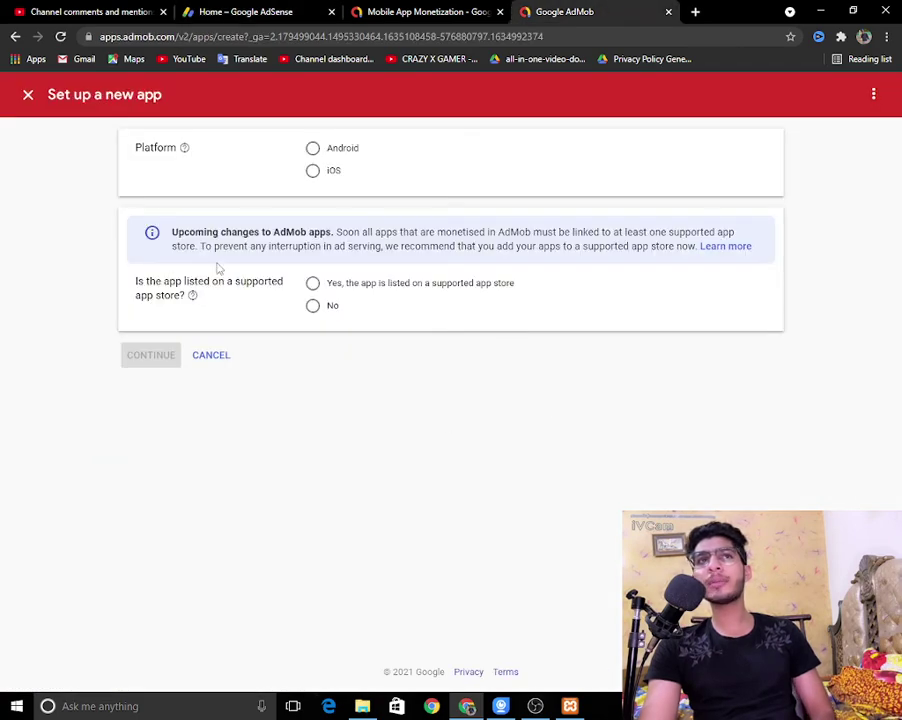
pyautogui.click(312, 285)
pyautogui.click(314, 306)
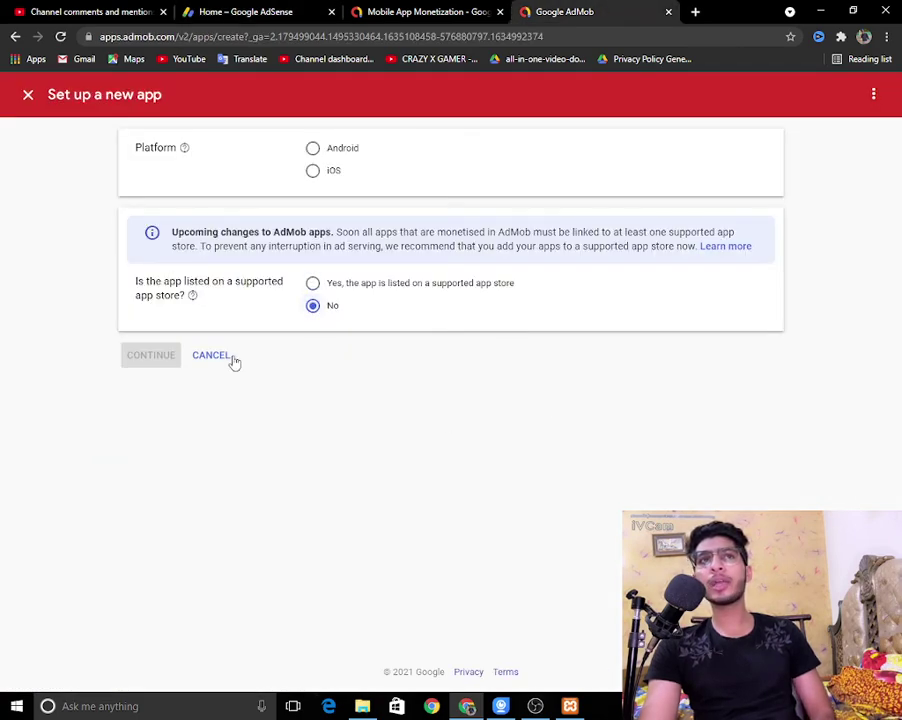
pyautogui.click(226, 357)
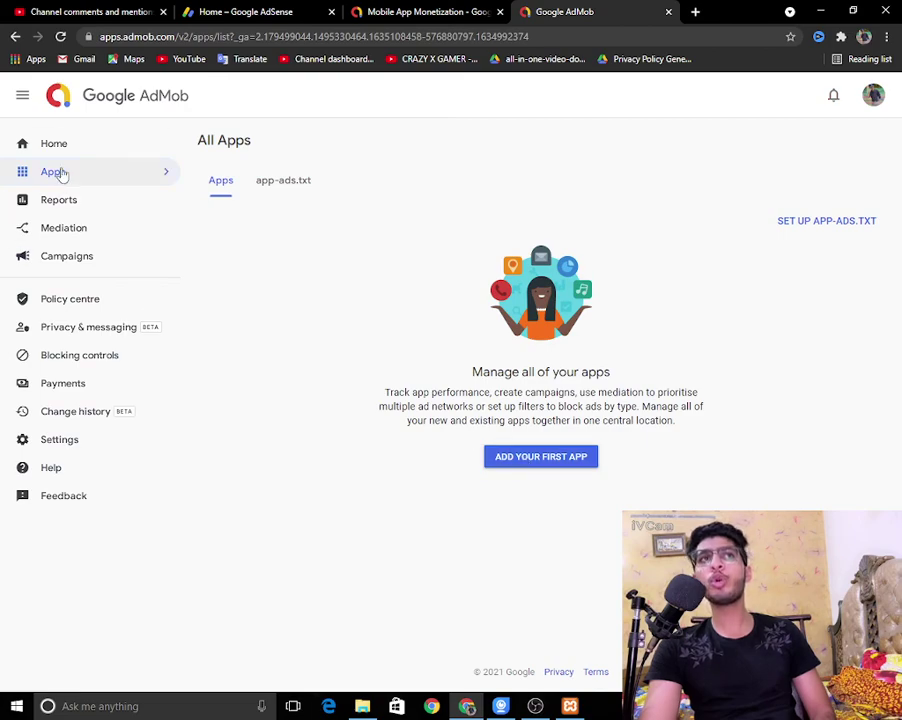
pyautogui.click(54, 148)
pyautogui.click(422, 10)
pyautogui.click(570, 10)
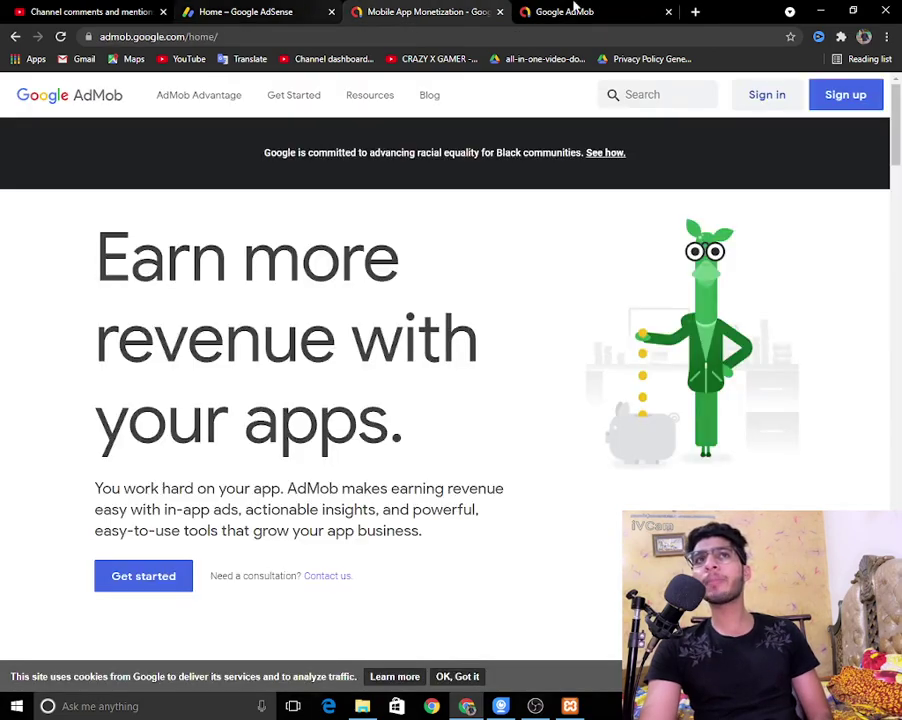
# Step: From Apps, set up the first app as Android, listed on a supported store, and continue
pyautogui.click(36, 176)
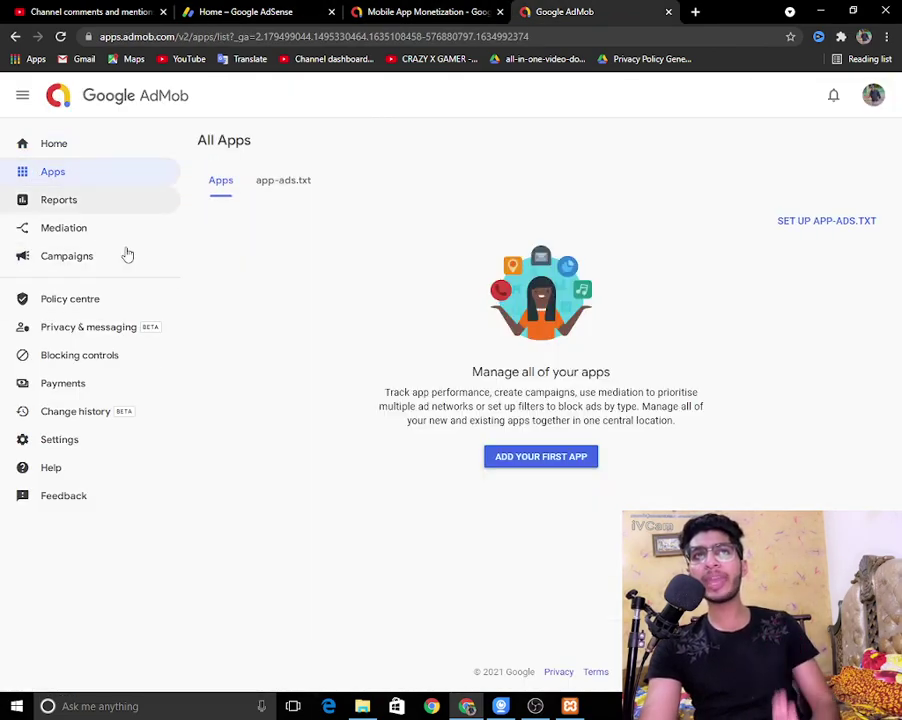
pyautogui.click(523, 457)
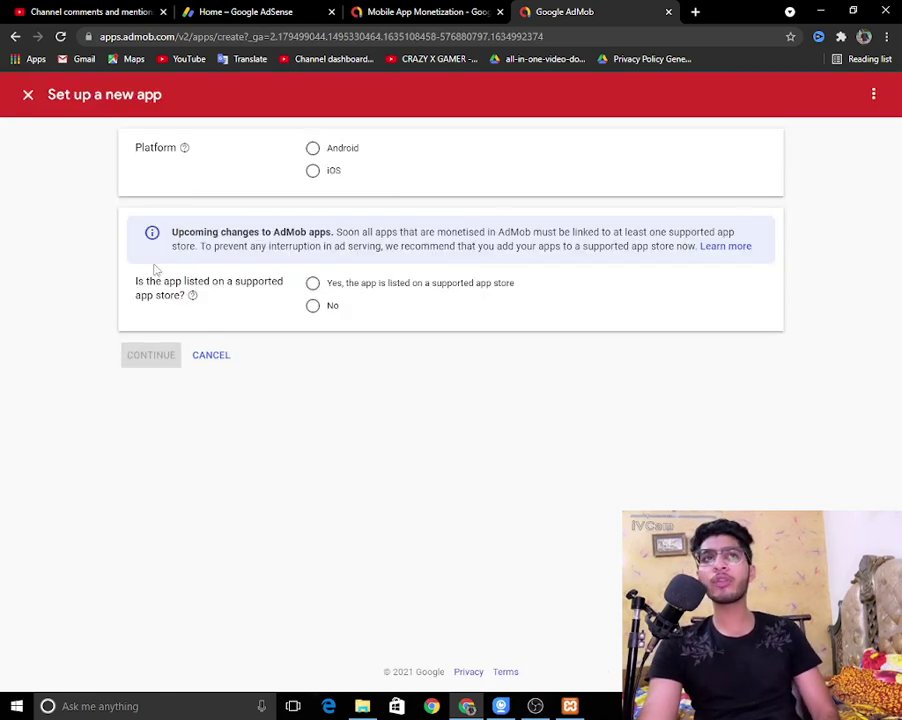
pyautogui.click(314, 149)
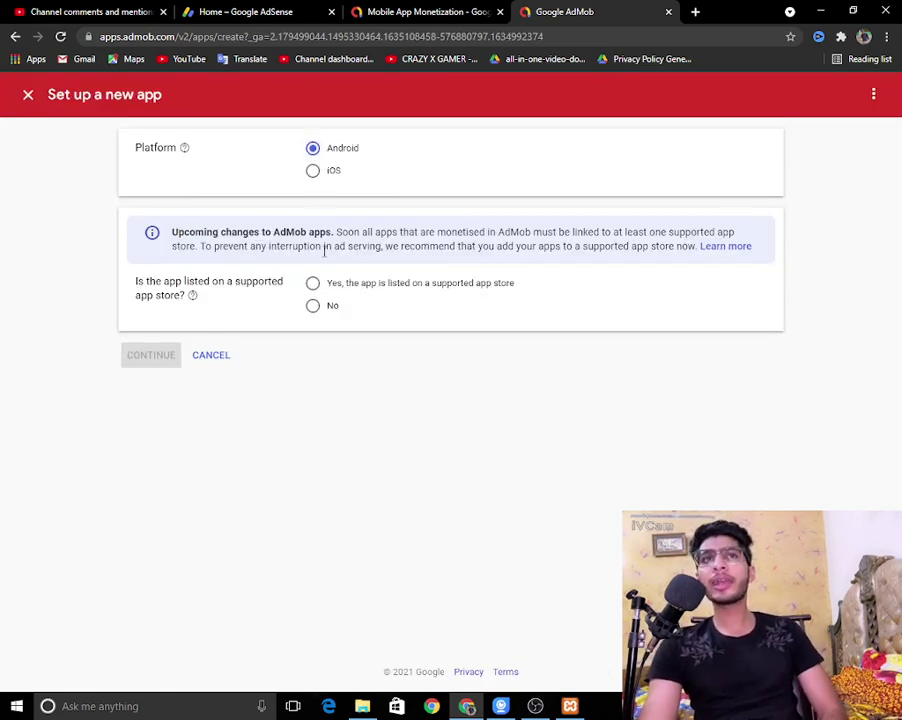
pyautogui.click(314, 284)
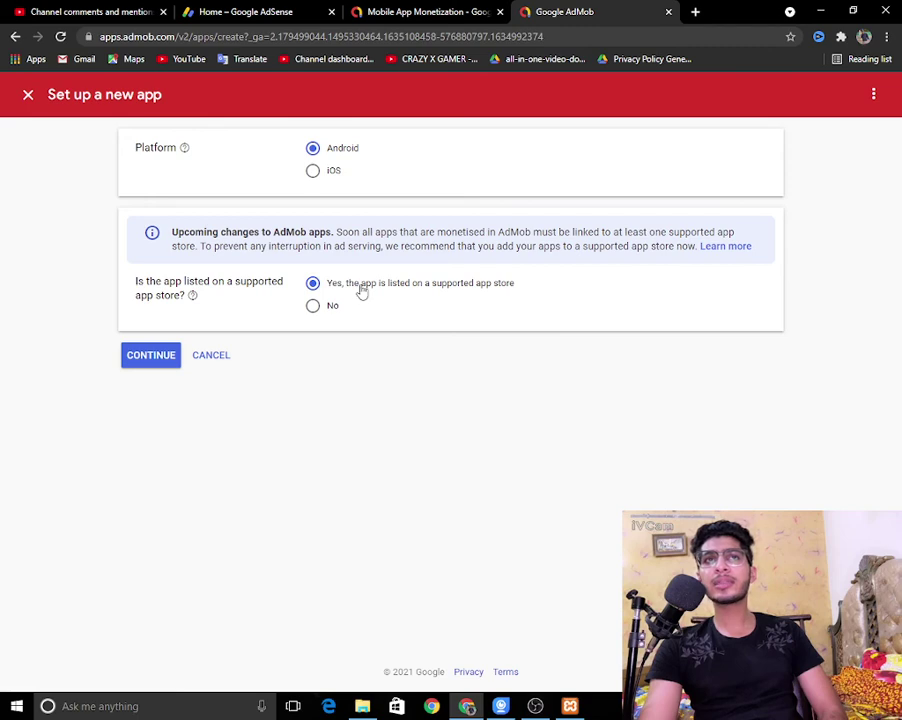
pyautogui.moveTo(362, 290); pyautogui.dragTo(541, 297)
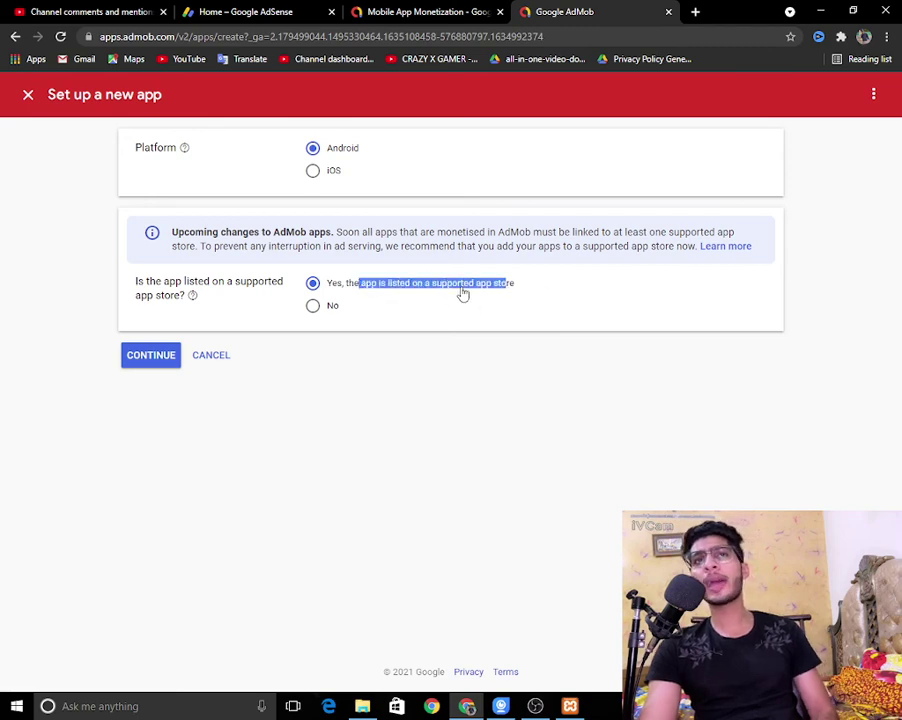
pyautogui.click(143, 356)
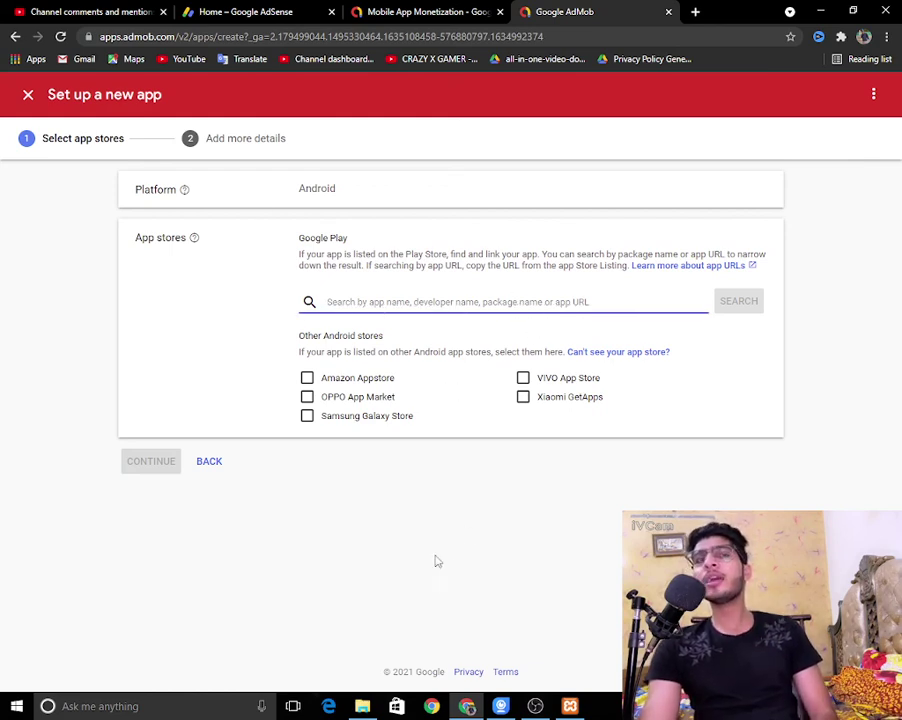
# Step: Close the new-app setup to return to the empty All Apps list
pyautogui.click(482, 8)
pyautogui.click(616, 11)
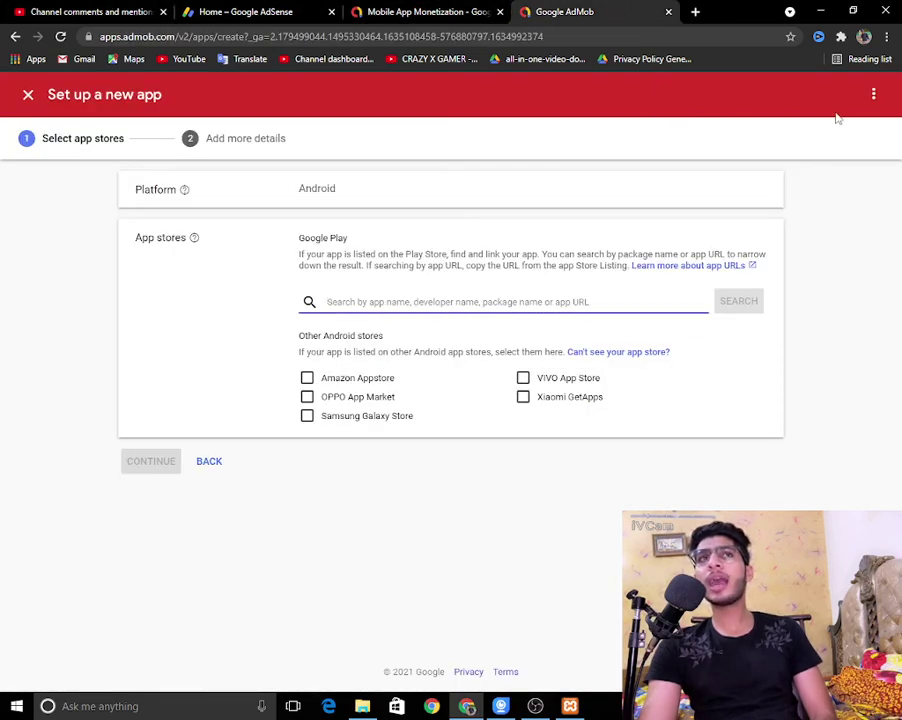
pyautogui.click(874, 94)
pyautogui.click(25, 95)
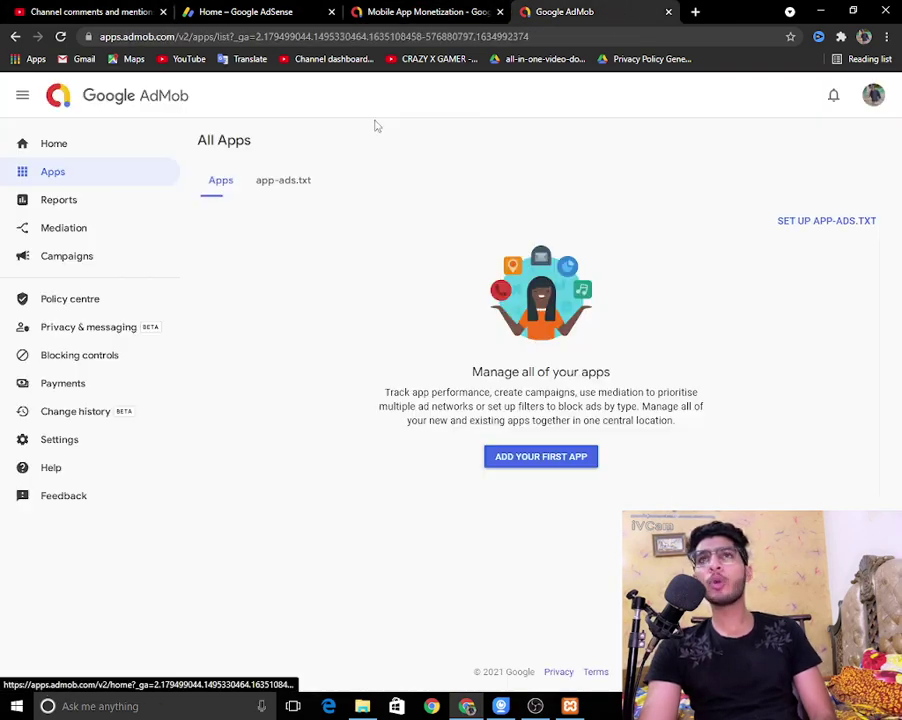
# Step: View the AdMob account profile details, then open AdMob Settings
pyautogui.click(874, 95)
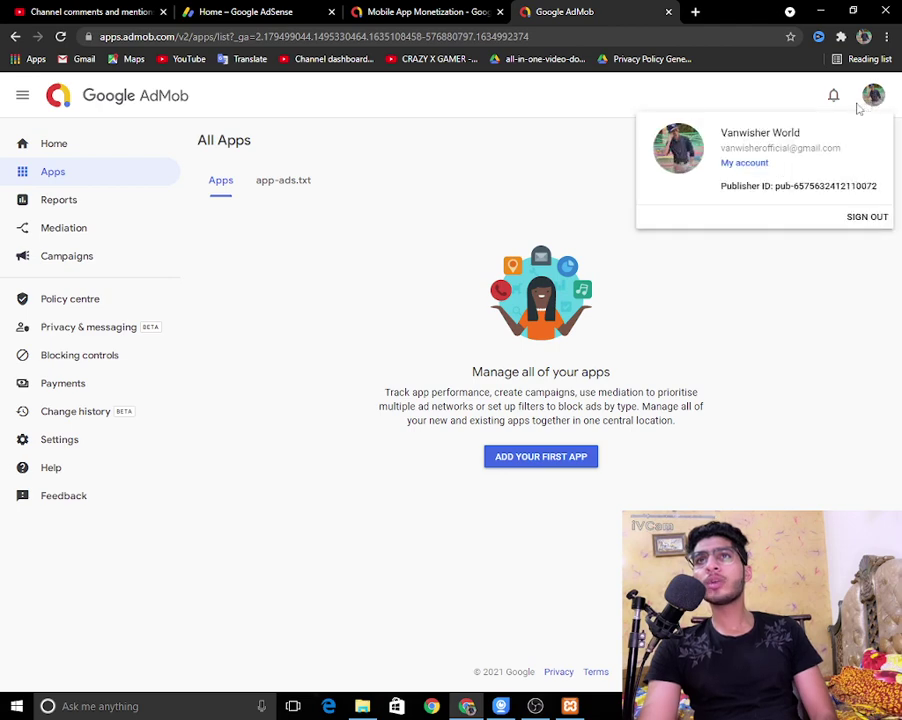
pyautogui.click(217, 453)
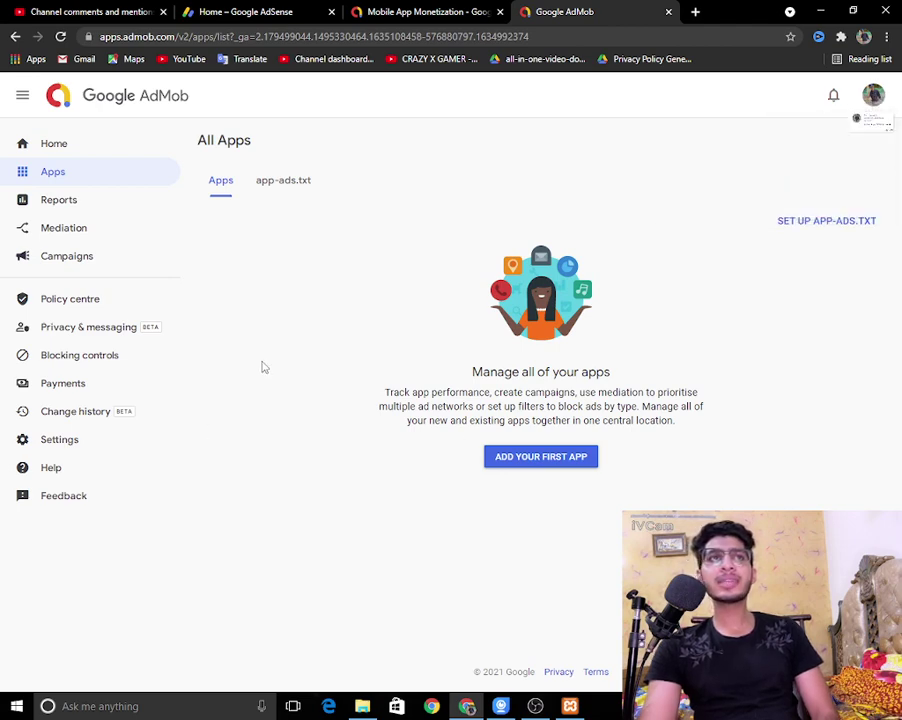
pyautogui.click(74, 441)
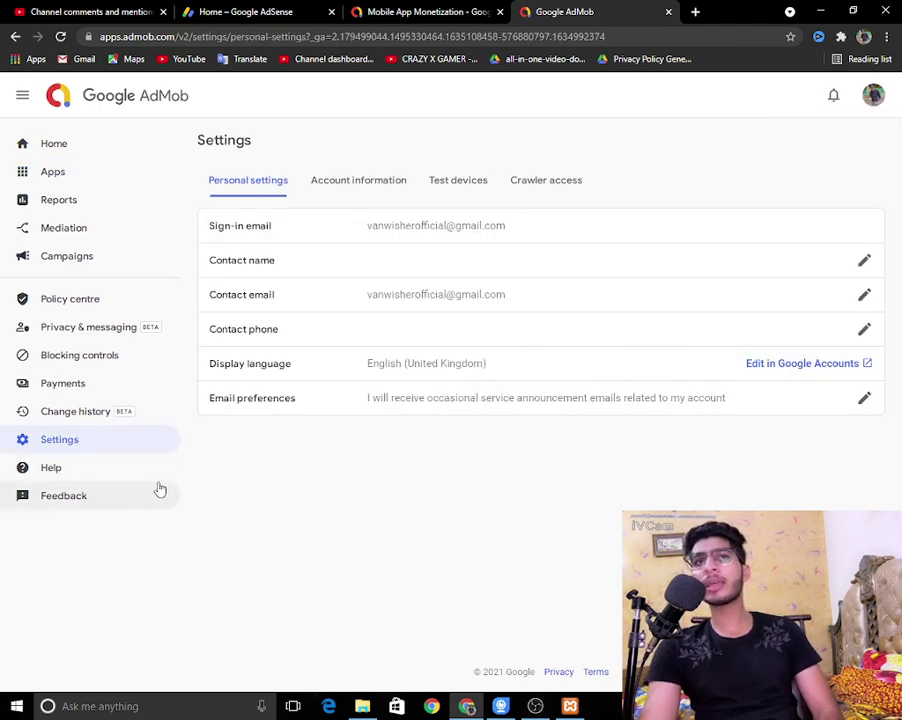
# Step: Cycle through the AdMob, AdSense and YouTube Studio tabs, then bring OBS Studio forward
pyautogui.click(430, 10)
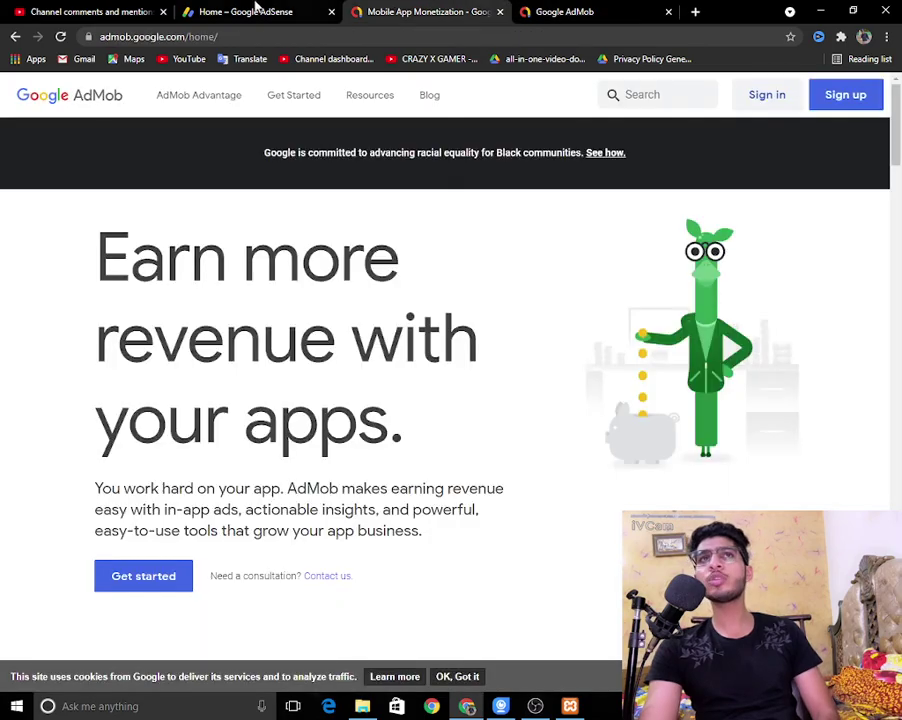
pyautogui.click(250, 10)
pyautogui.click(118, 10)
pyautogui.click(415, 10)
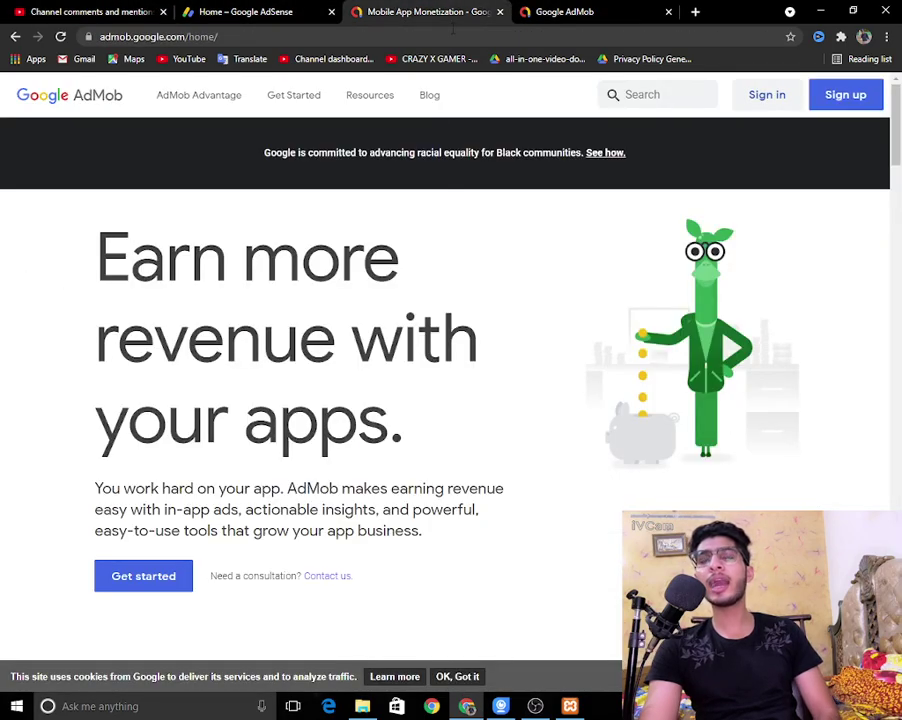
pyautogui.click(535, 706)
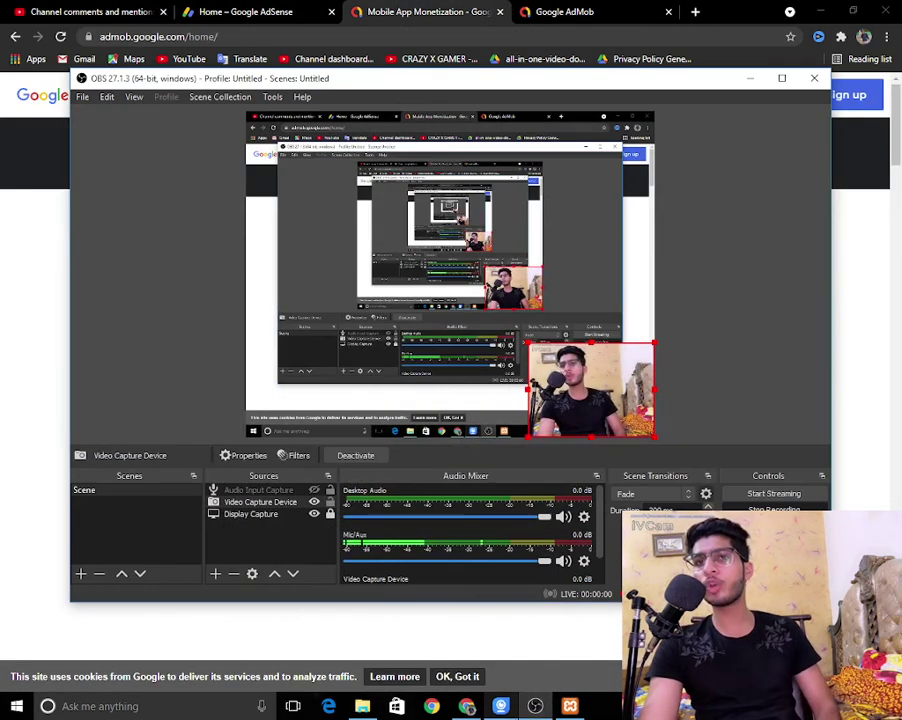